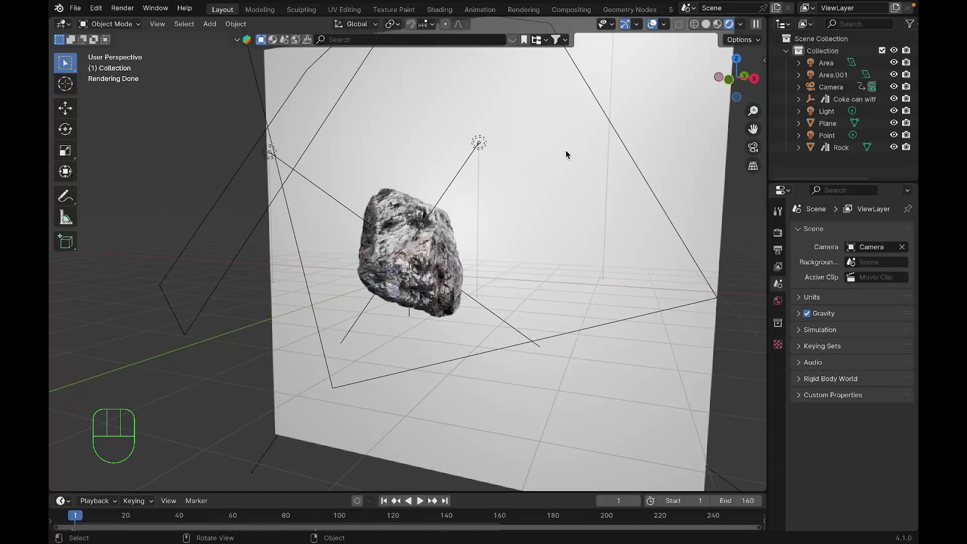
Step: Orbit around the scene and select the Rock to show its Object Data properties
middle_click_drag(469, 185, 481, 194)
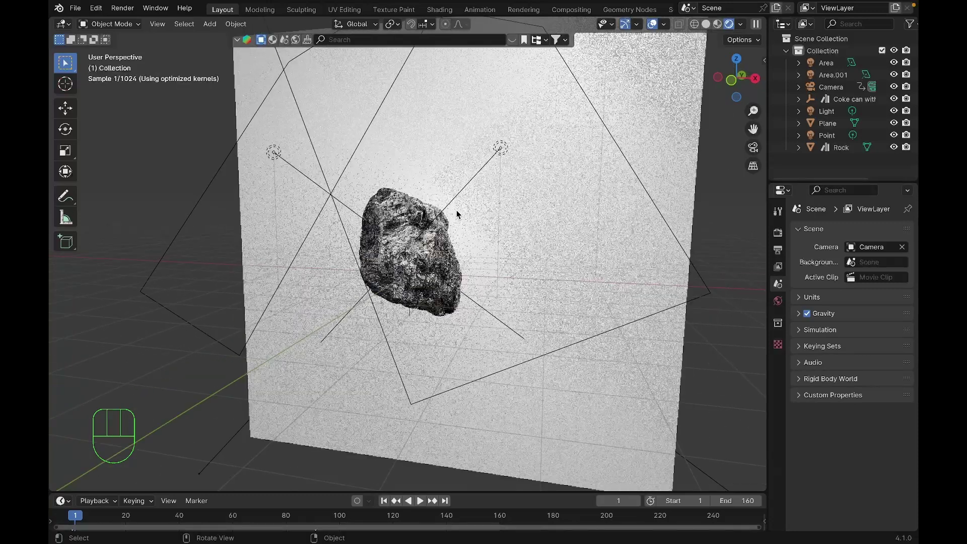
left_click(433, 240)
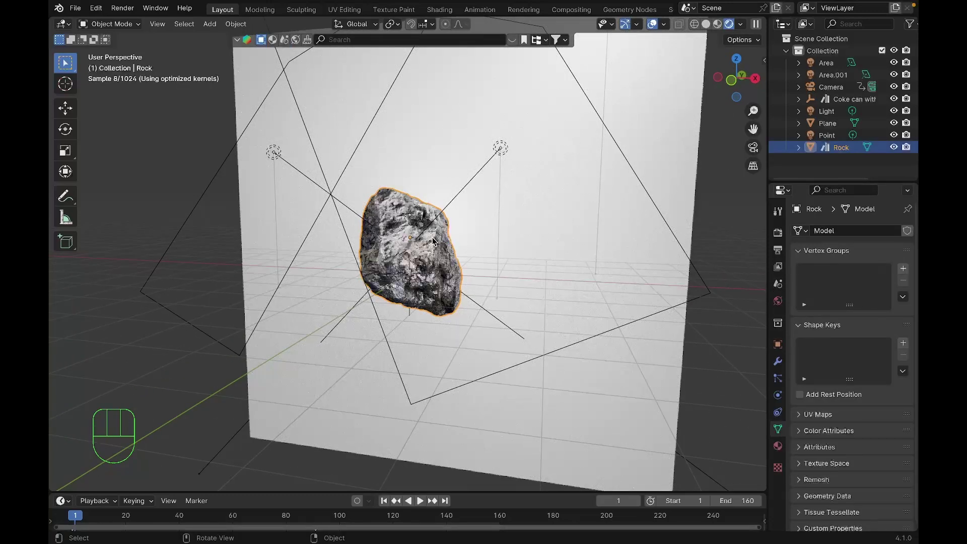
middle_click_drag(436, 241, 454, 246)
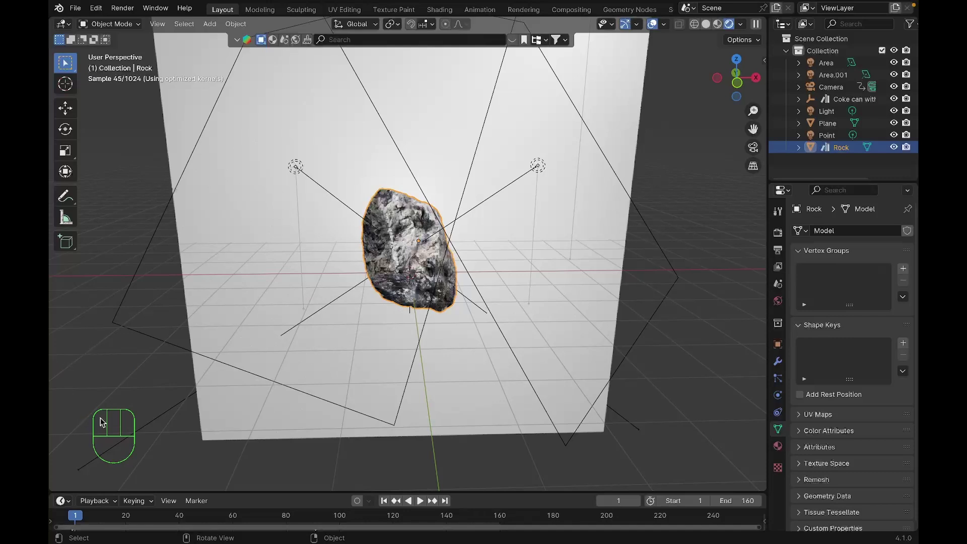
key("g")
key("g")
Step: In Edit Mode, assign all Rock vertices to a new vertex group 'Group' at weight 1.000
key("Tab")
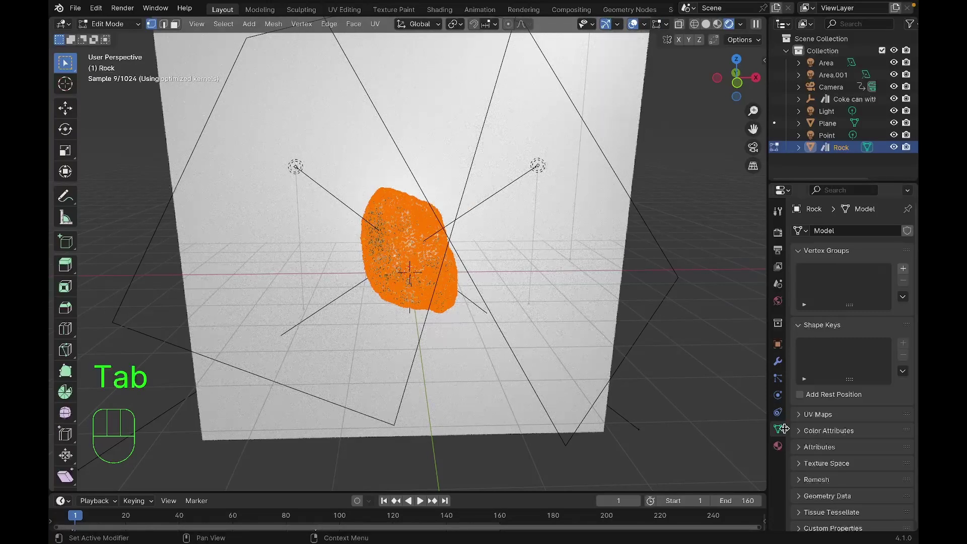
left_click(903, 269)
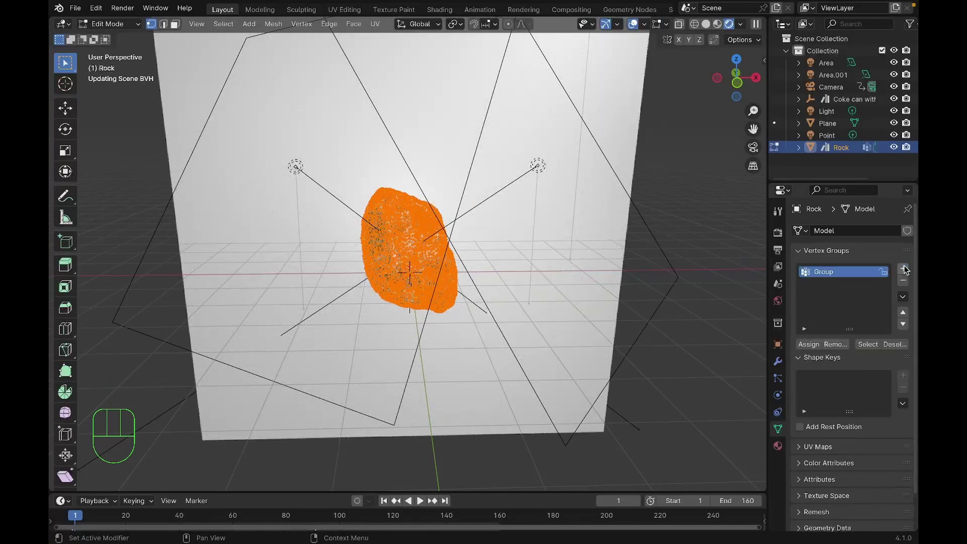
left_click(808, 345)
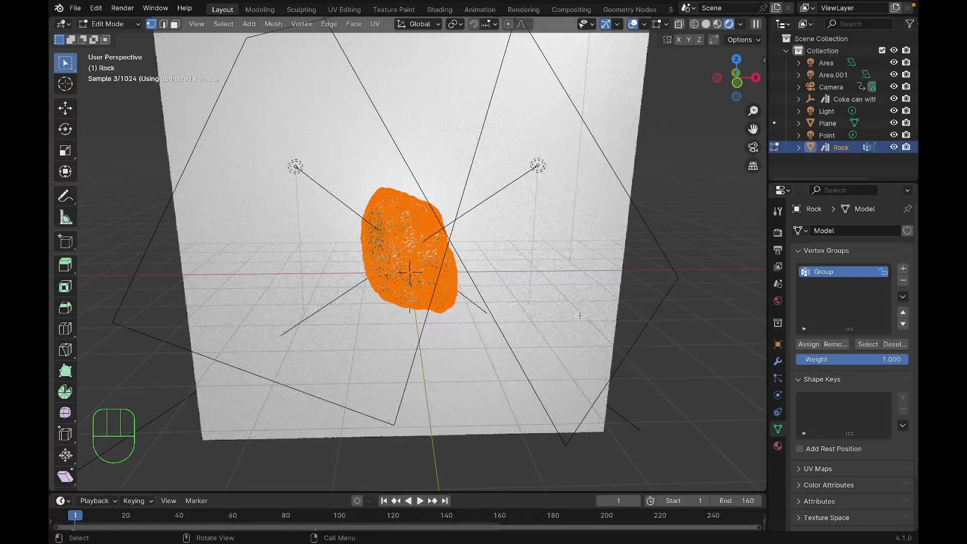
key("Tab")
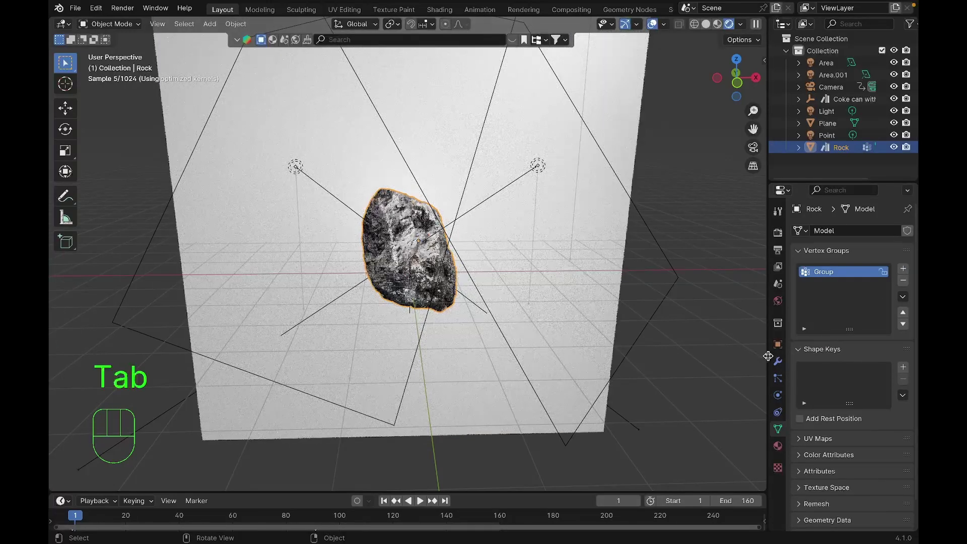
Step: Add a Vertex Weight Proximity modifier to the Rock using the vertex group Group
left_click(777, 361)
left_click(805, 227)
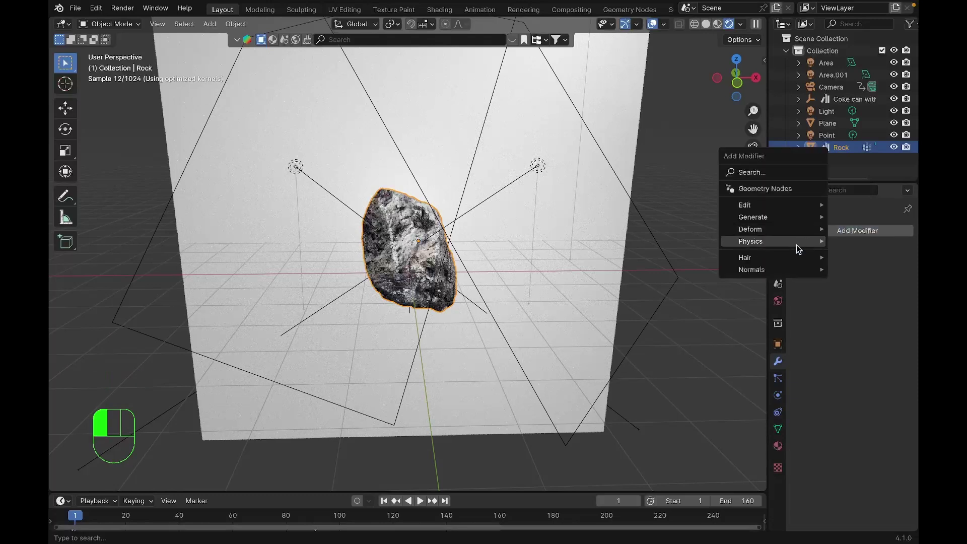
mouse_move(746, 207)
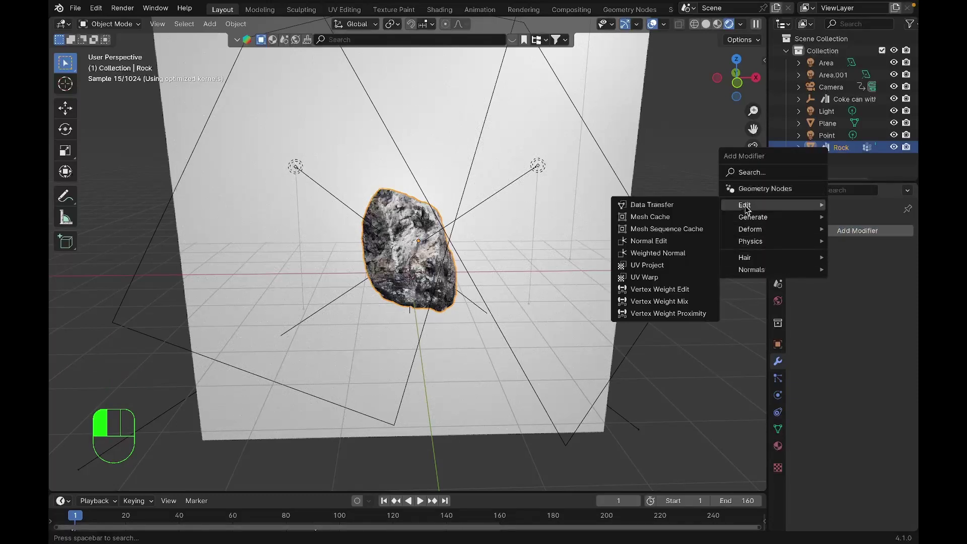
left_click(648, 316)
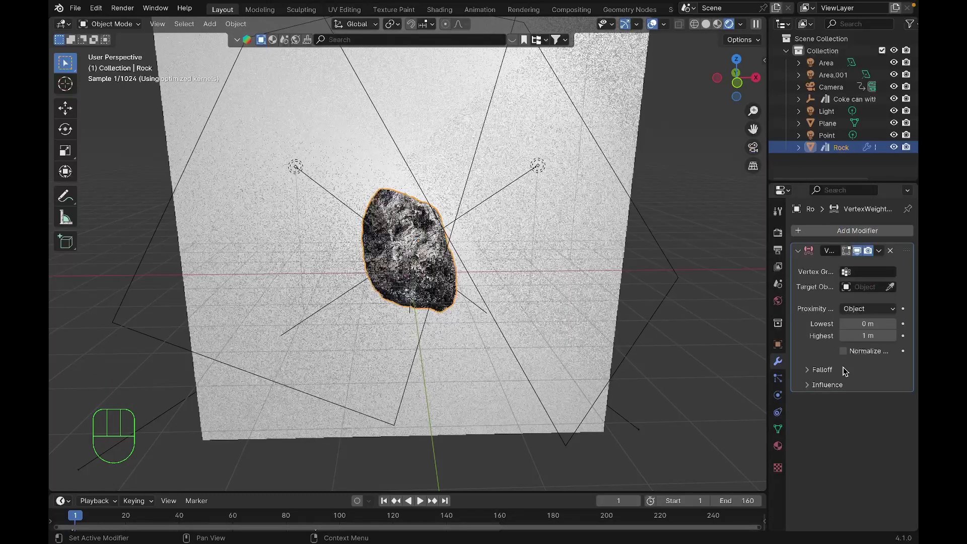
left_click(865, 272)
left_click(813, 289)
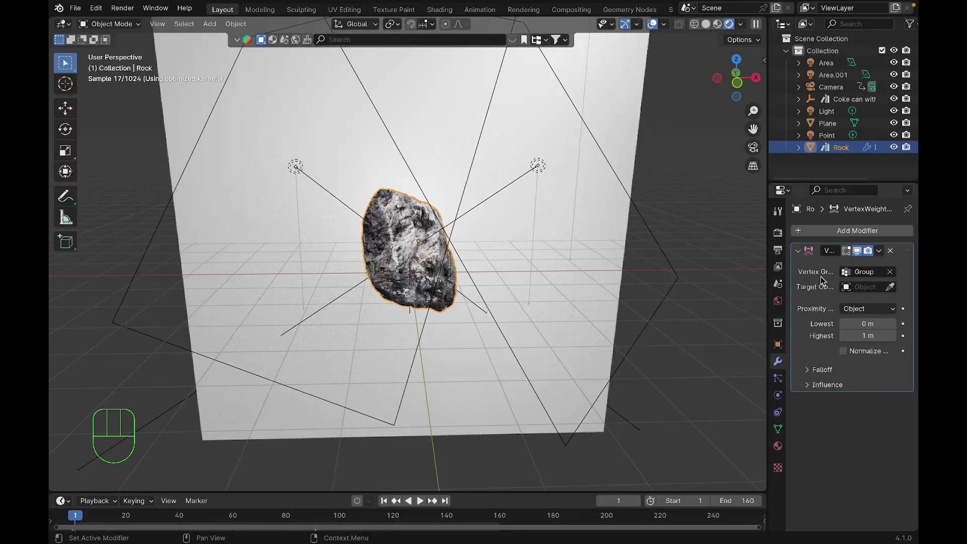
Step: Add a Plain Axes Empty, place it below-right of the rock, and keyframe it at frame 1
key("shift")
key("shift+a")
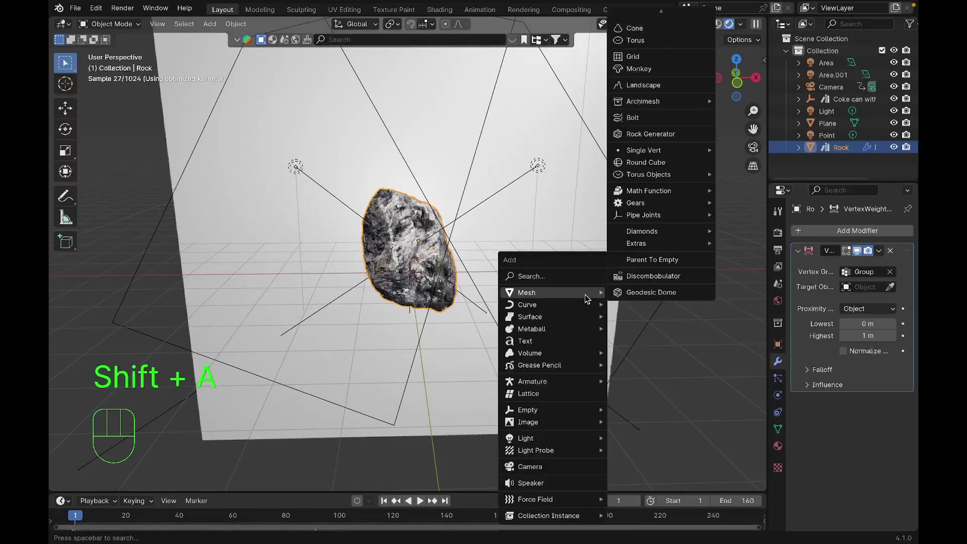
mouse_move(560, 409)
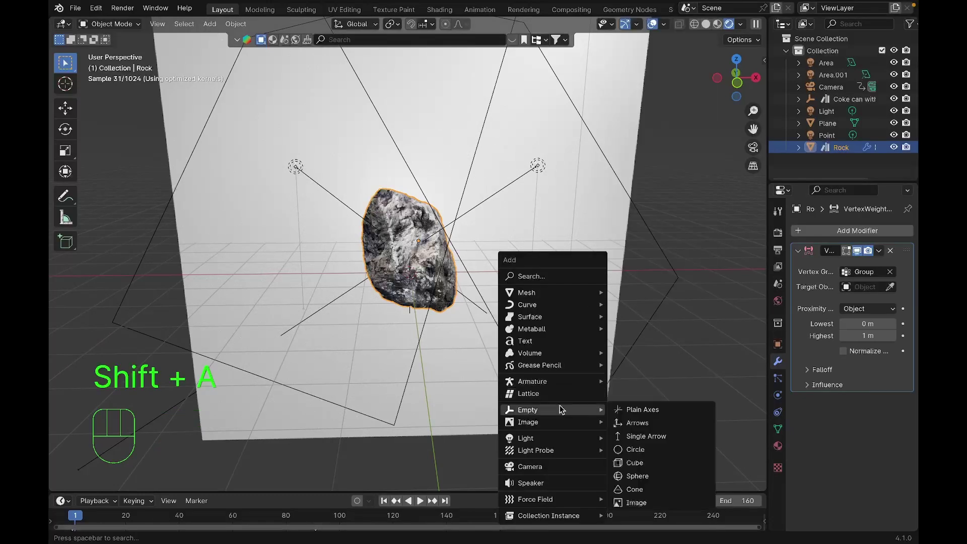
left_click(614, 409)
key("g")
key("shift+y")
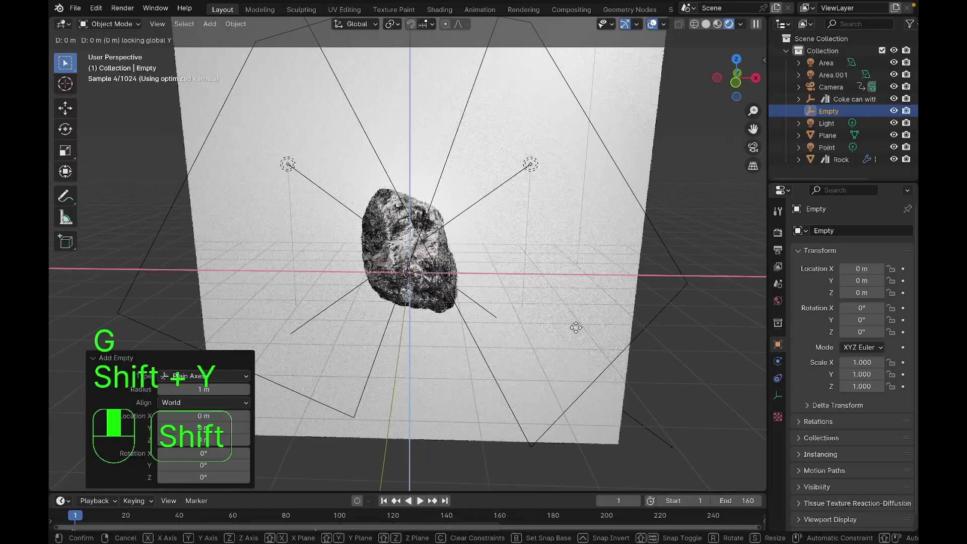
left_click(674, 397)
key("i")
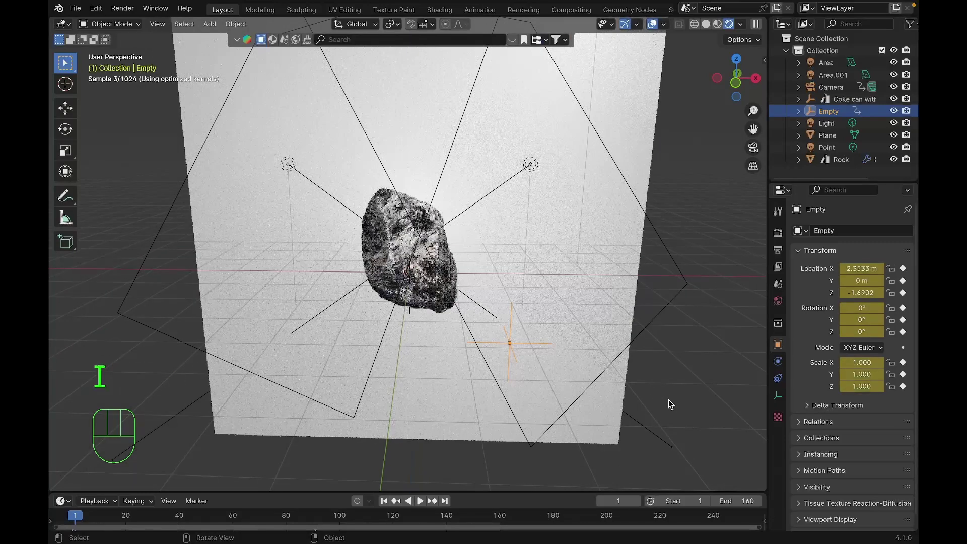
Step: At frame 160, move the Empty above-left of the rock, keyframe it, and preview playback
left_click(502, 517)
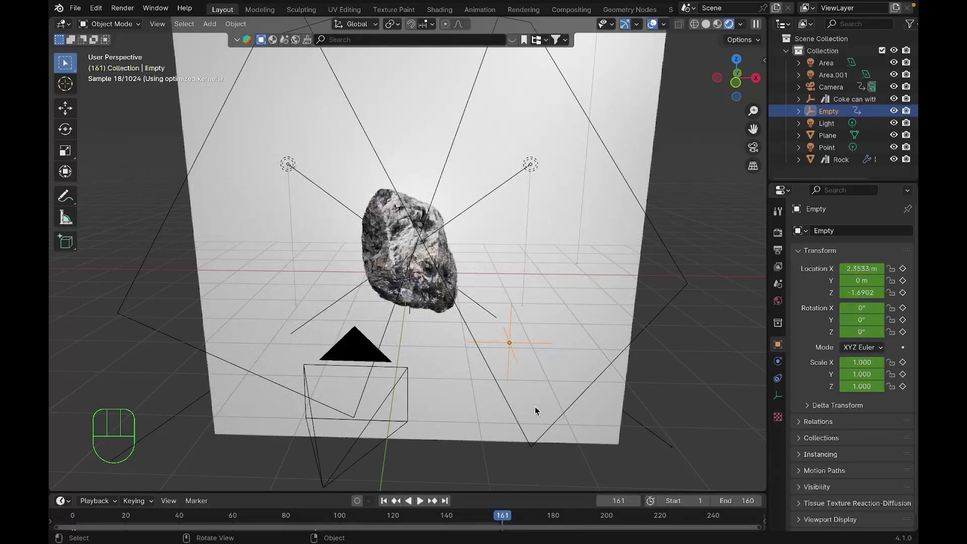
key("Left")
key("g")
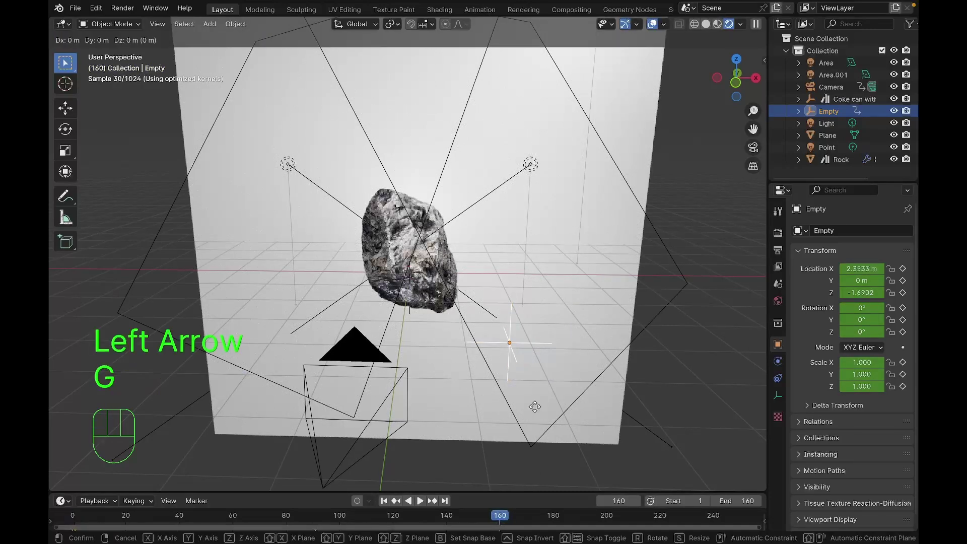
key("shift+y")
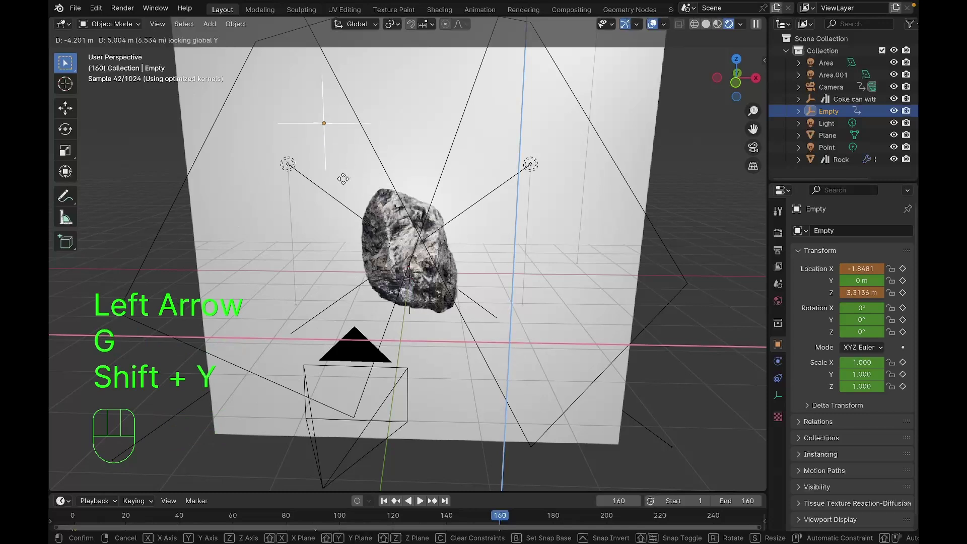
left_click(329, 178)
key("i")
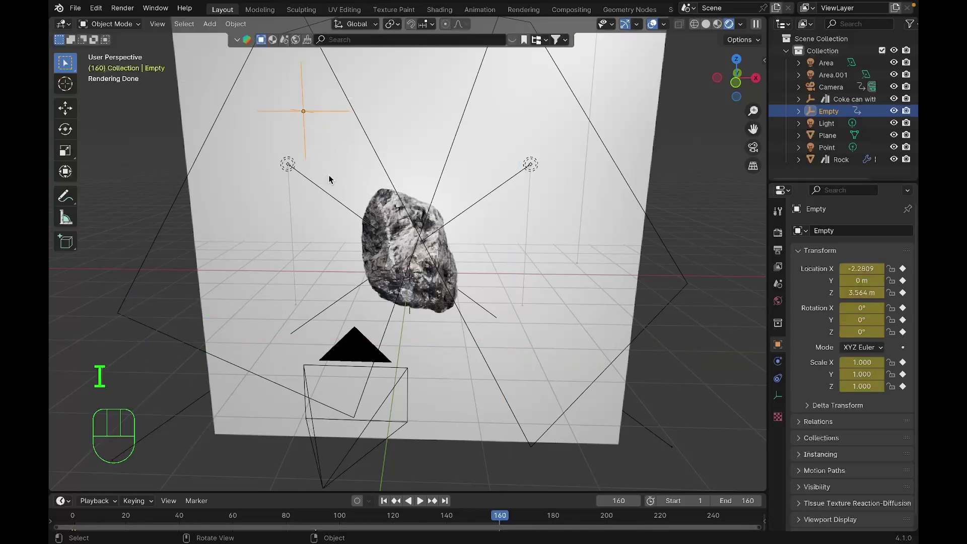
key("space")
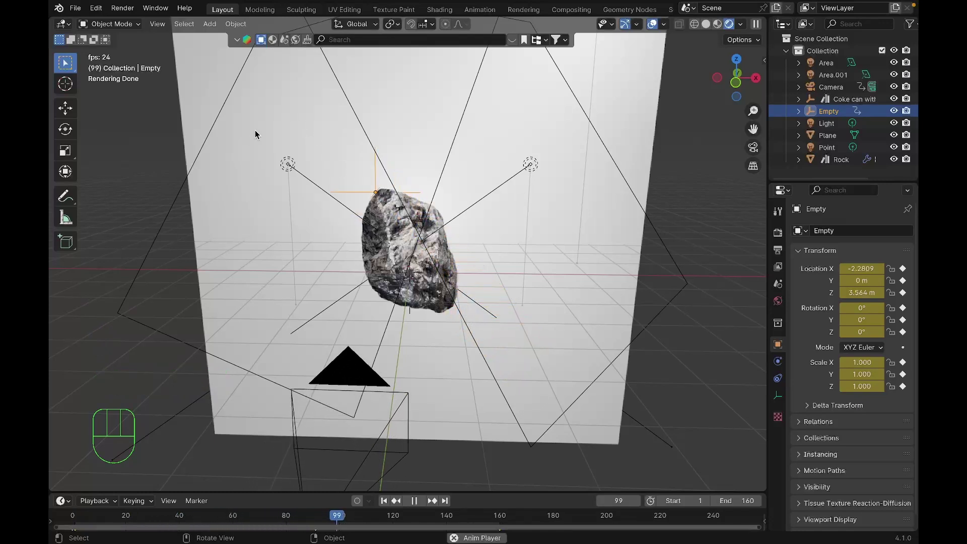
key("space")
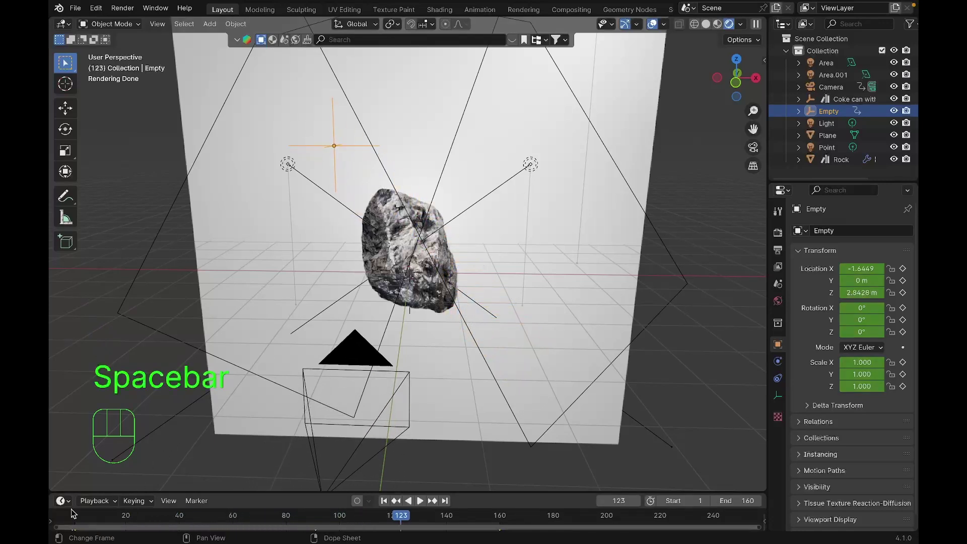
Step: Set the Rock's proximity modifier target to Empty with Geometry proximity mode
left_click(71, 515)
left_click(429, 280)
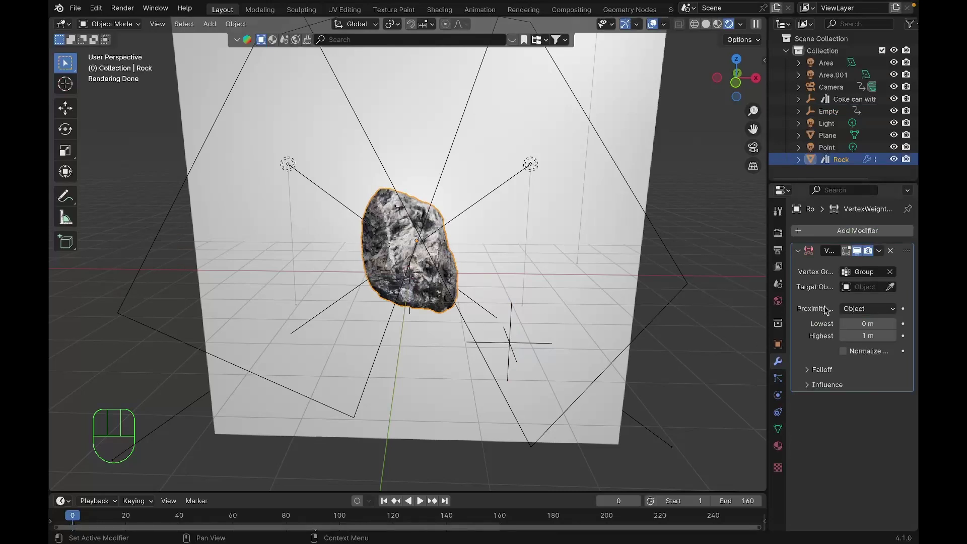
left_click(867, 287)
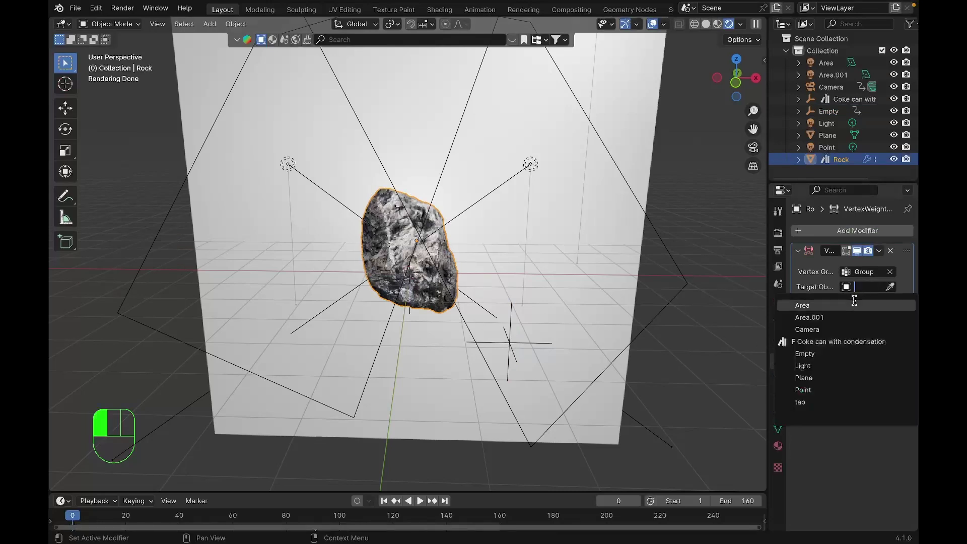
left_click(834, 354)
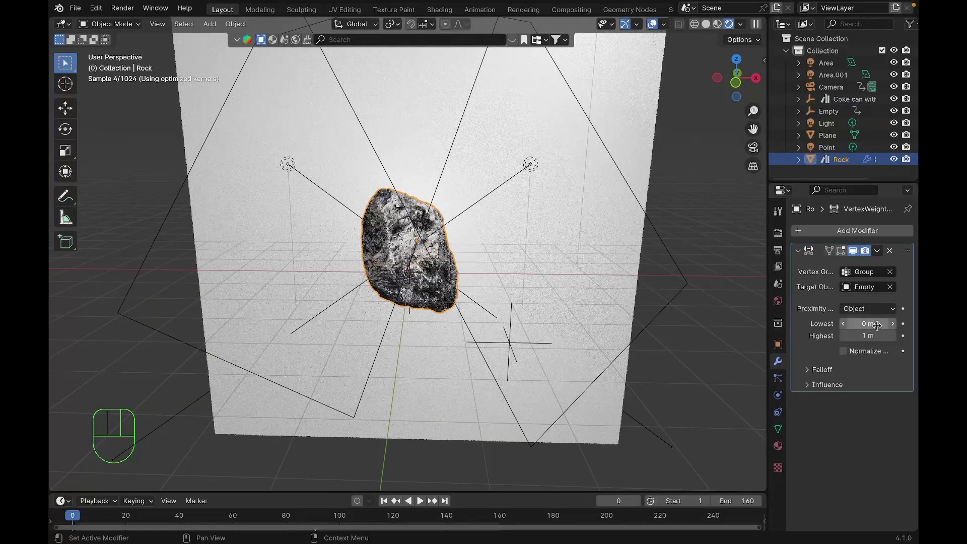
left_click(867, 308)
left_click(862, 336)
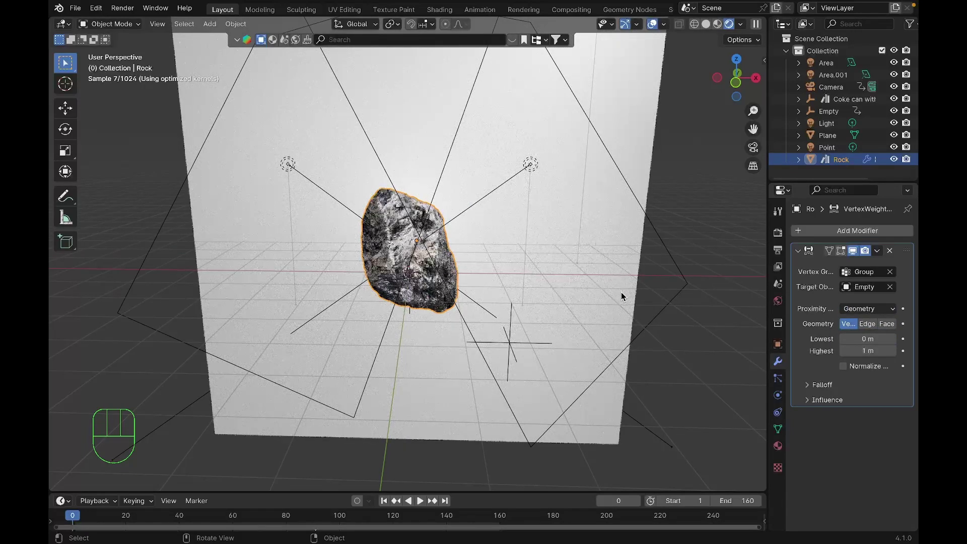
left_click(109, 24)
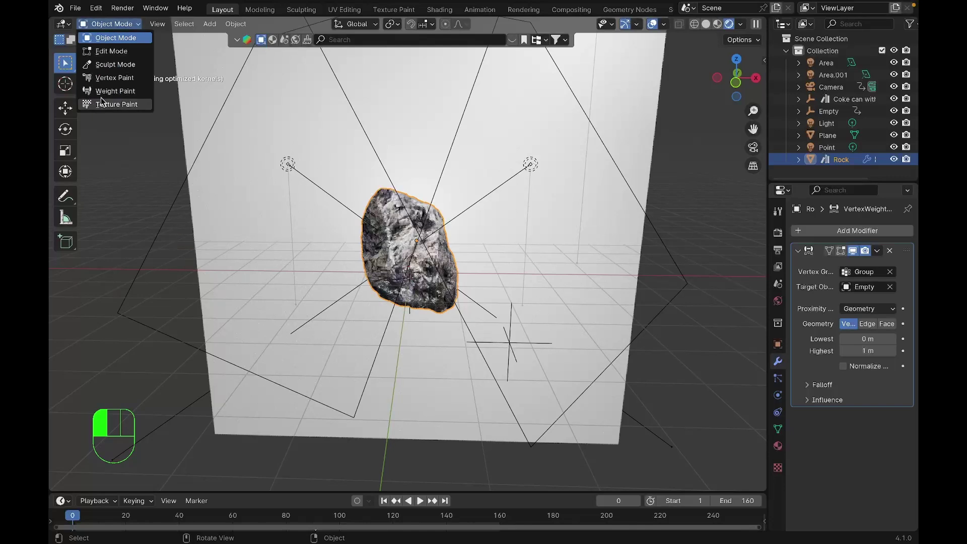
Step: View the Rock in Weight Paint with solid shading while the animation plays to frame 66
left_click(113, 92)
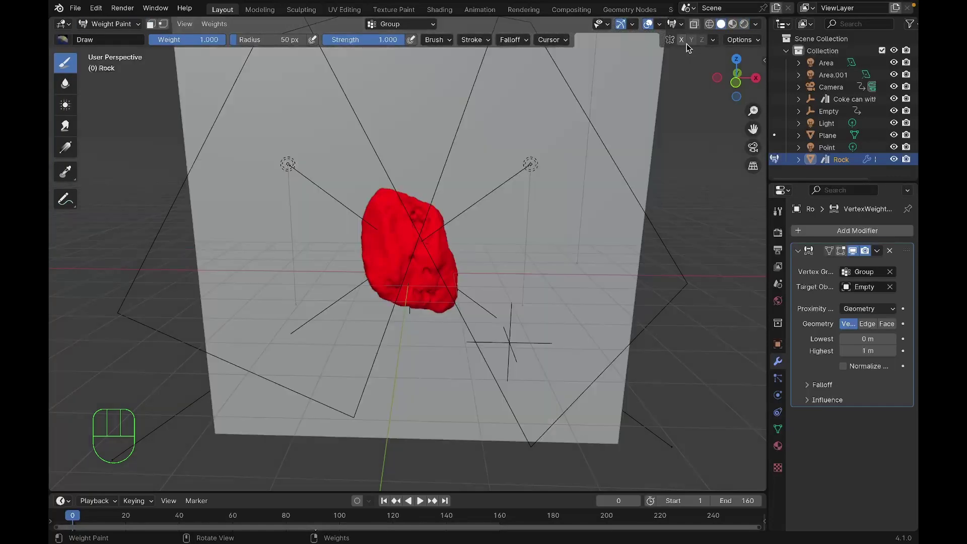
left_click(706, 23)
key("space")
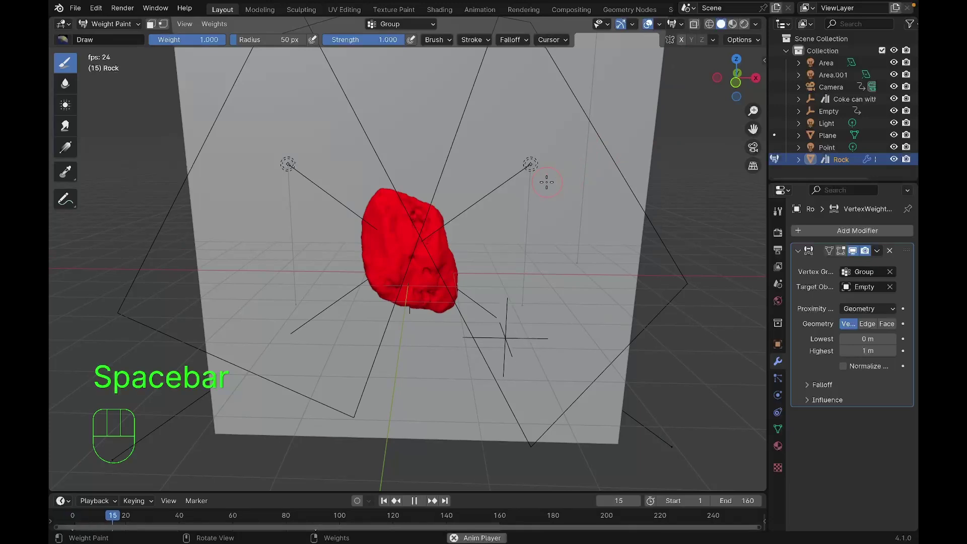
middle_click_drag(546, 181, 526, 177)
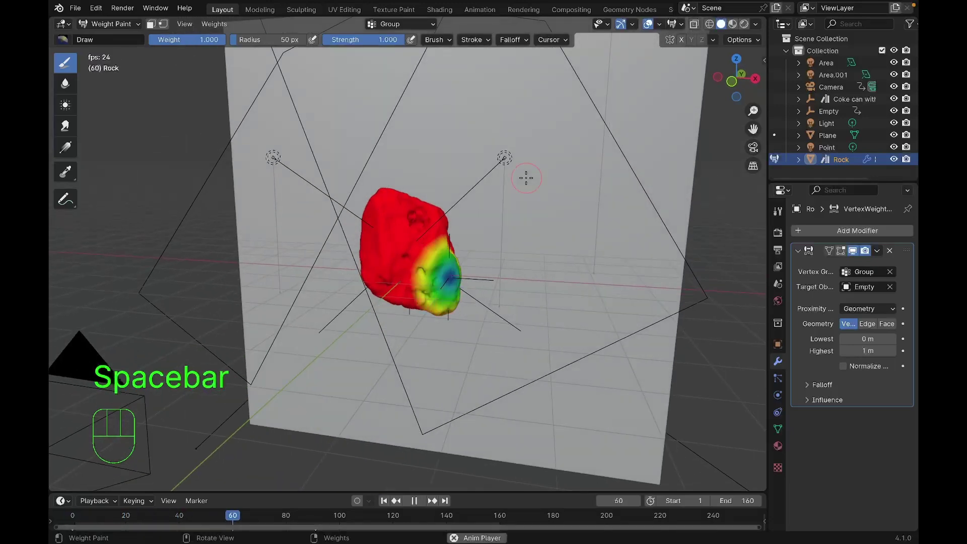
key("space")
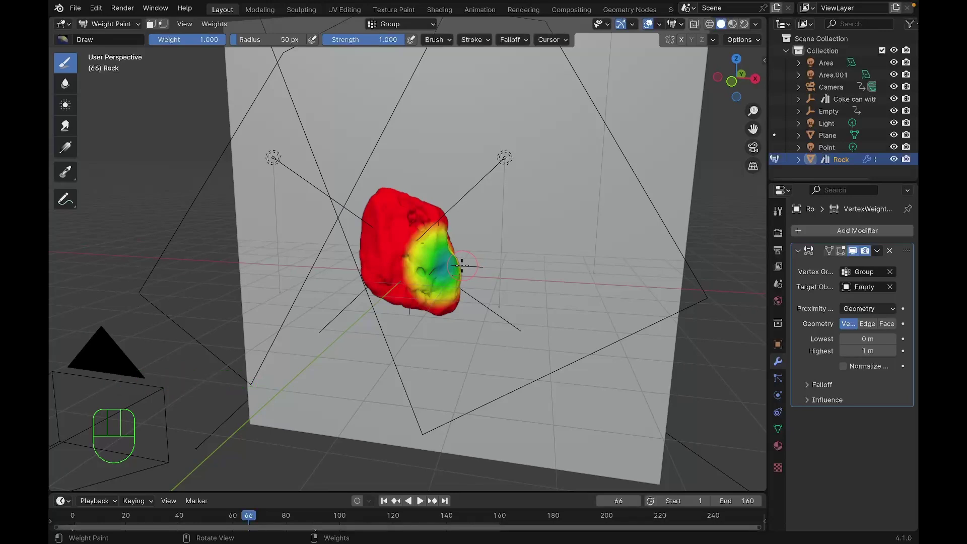
Step: Try a proximity range of Highest 3 m and Lowest 2.5 m, then return to frame 0
left_click(870, 352)
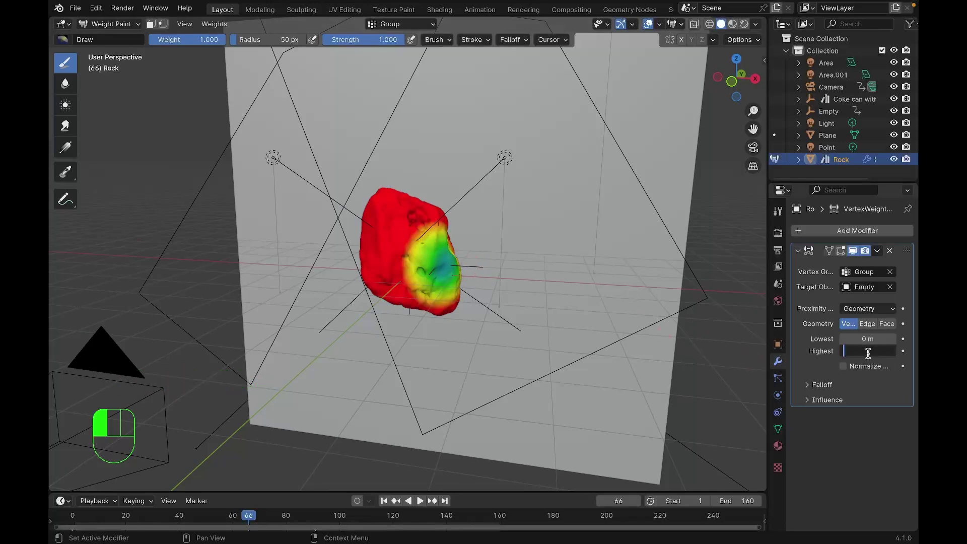
type("3")
key("Return")
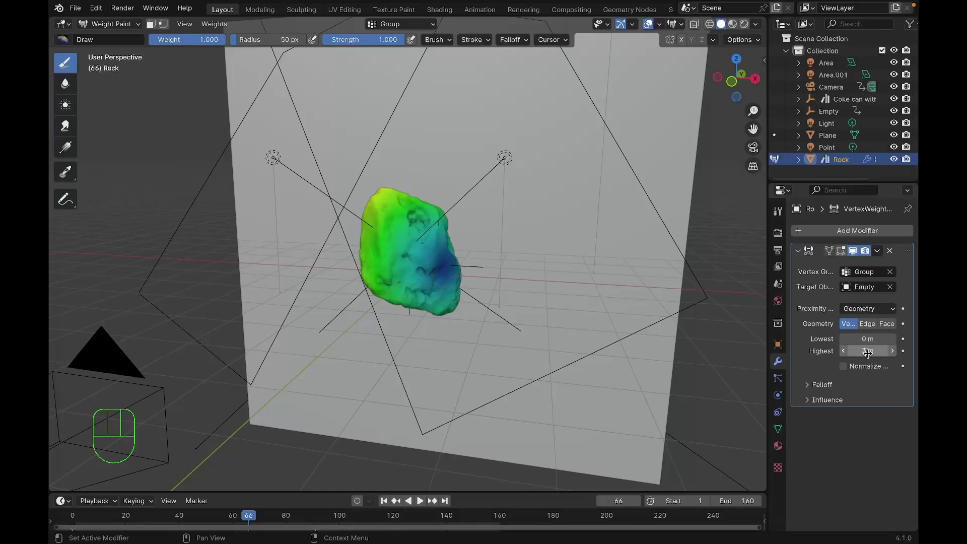
left_click(864, 342)
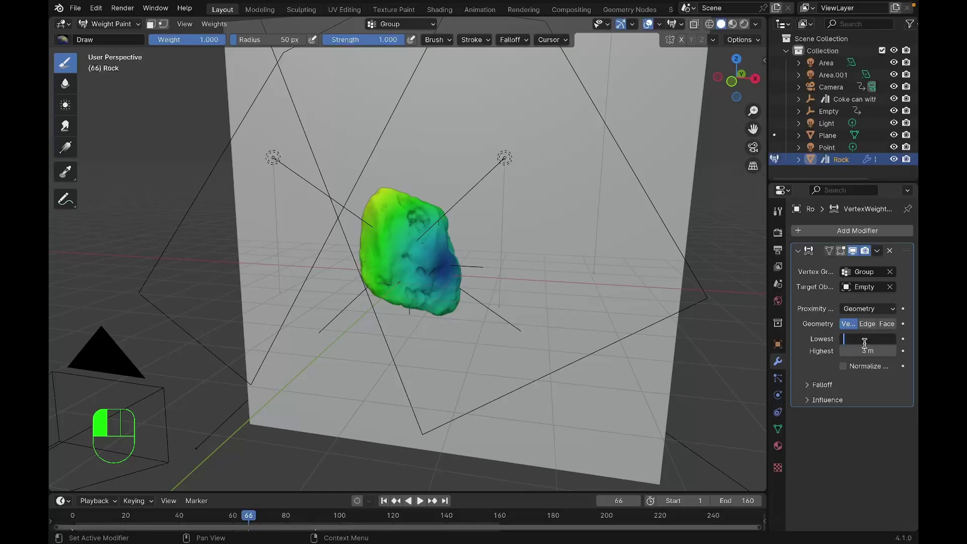
type("2.5")
key("Return")
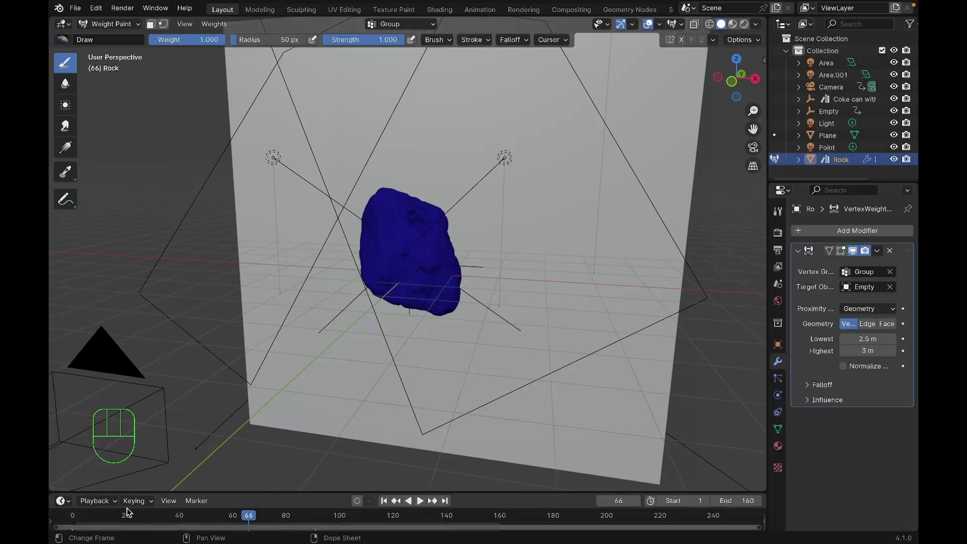
left_click(73, 515)
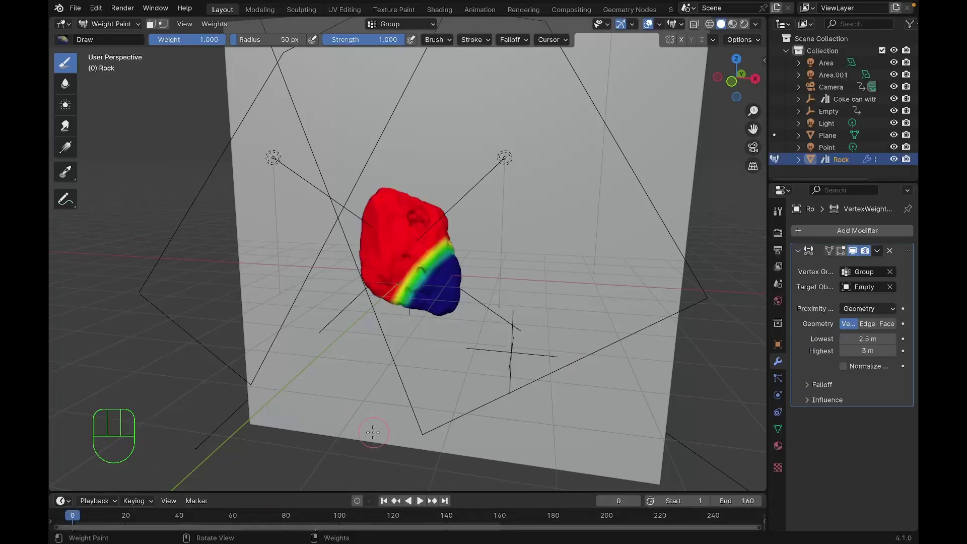
Step: Set Lowest to 2 m and Highest to 2.5 m, then preview the weights in playback
left_click(865, 340)
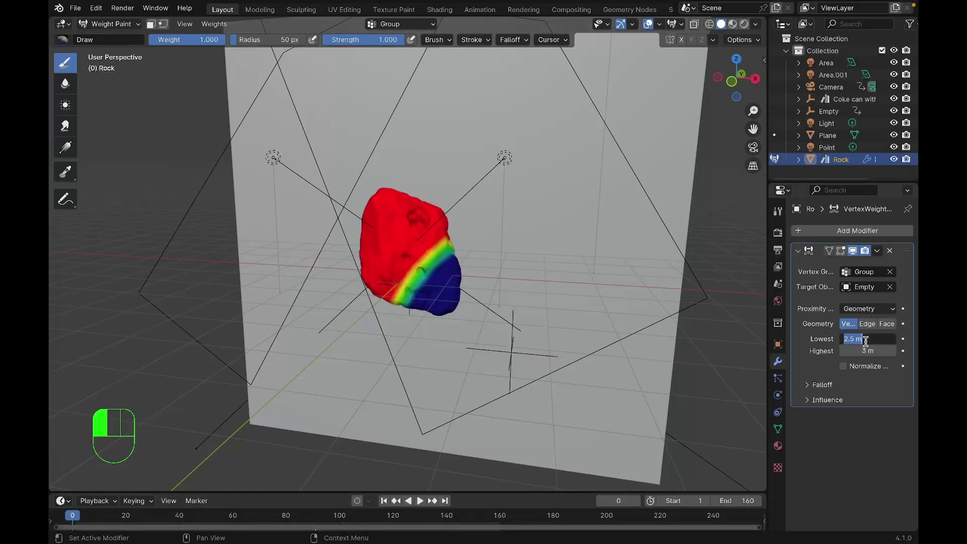
type("2")
key("Return")
left_click(867, 351)
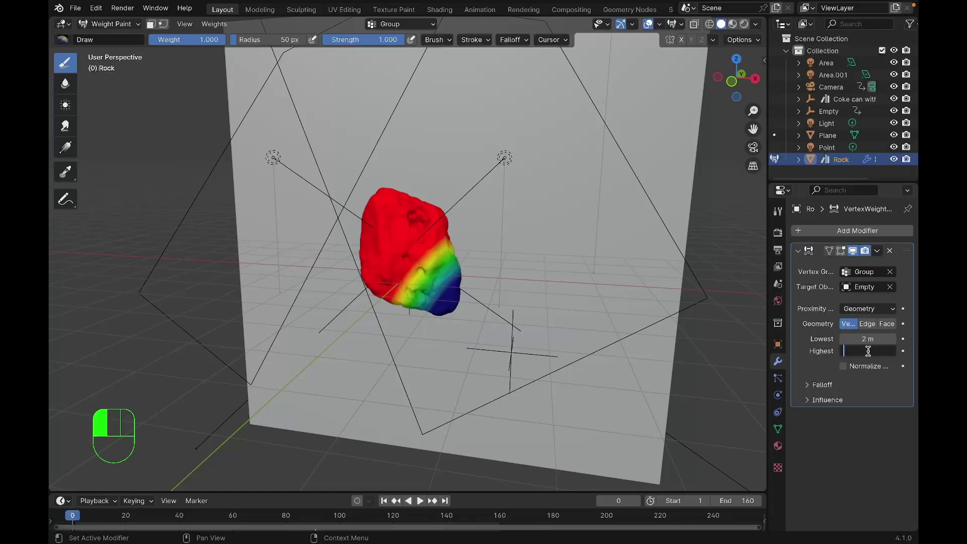
type("2.3")
key("Return")
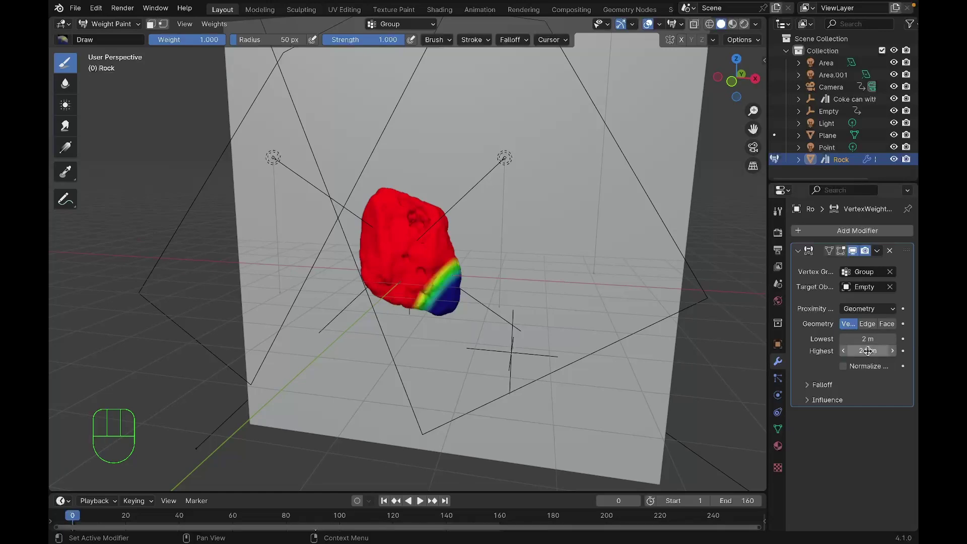
key("space")
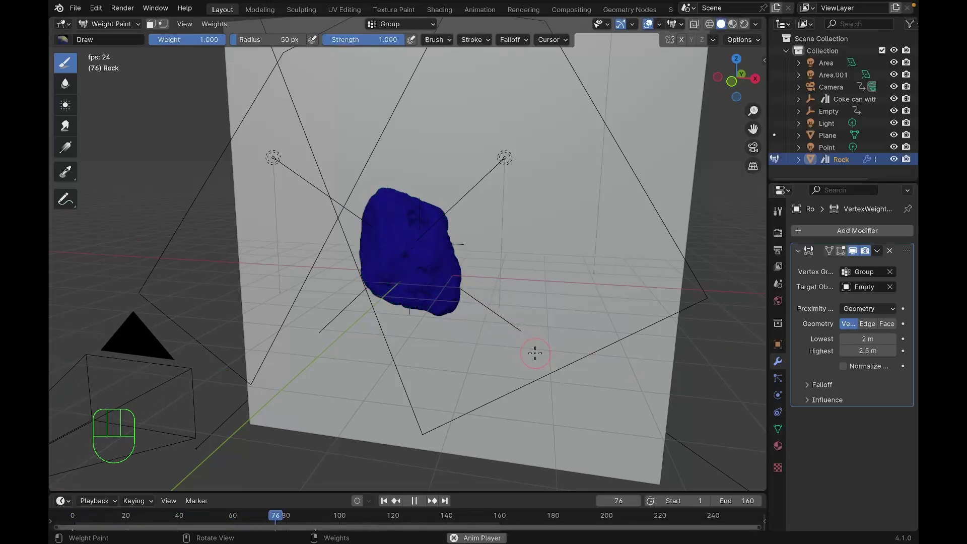
key("space")
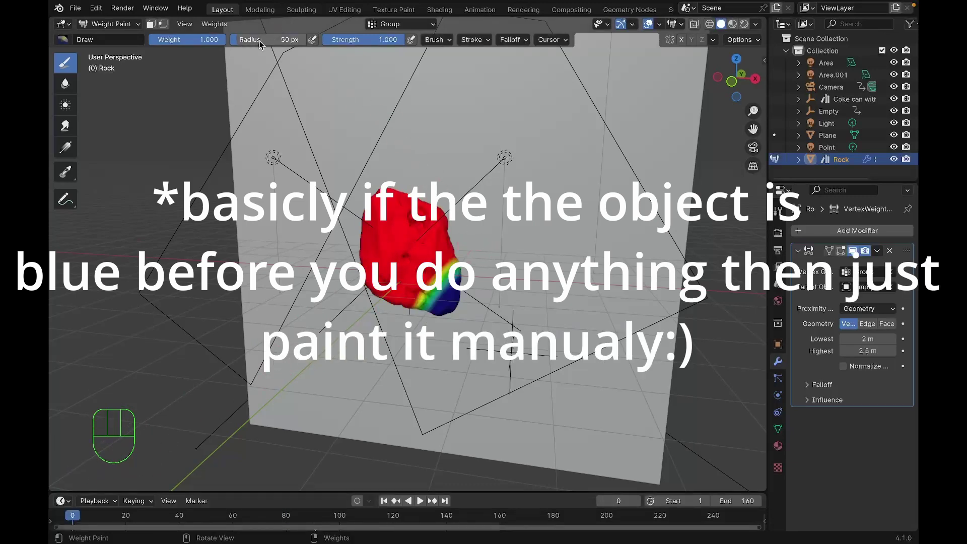
Step: Set the weight brush radius to 82 px and switch the Rock back to Object Mode
left_click_drag(259, 44, 308, 44)
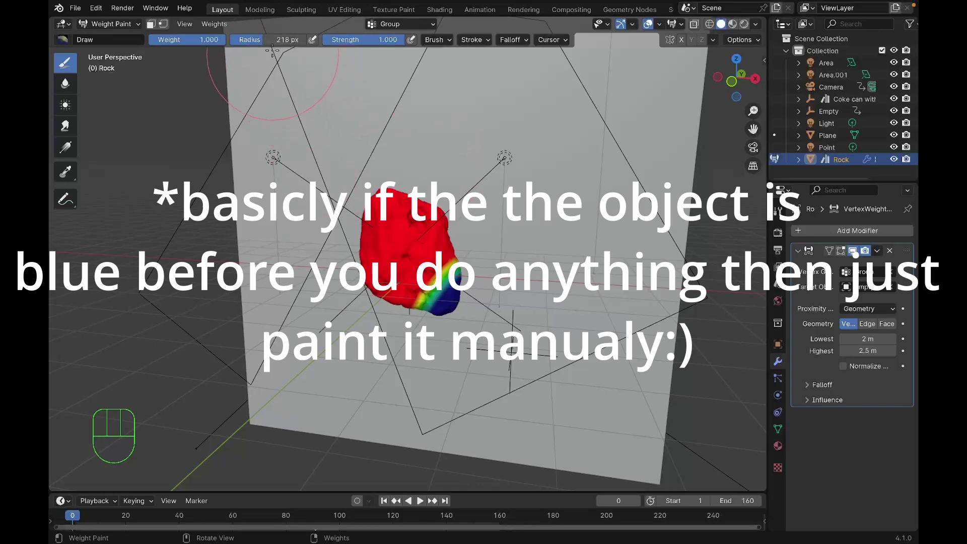
left_click_drag(275, 44, 242, 43)
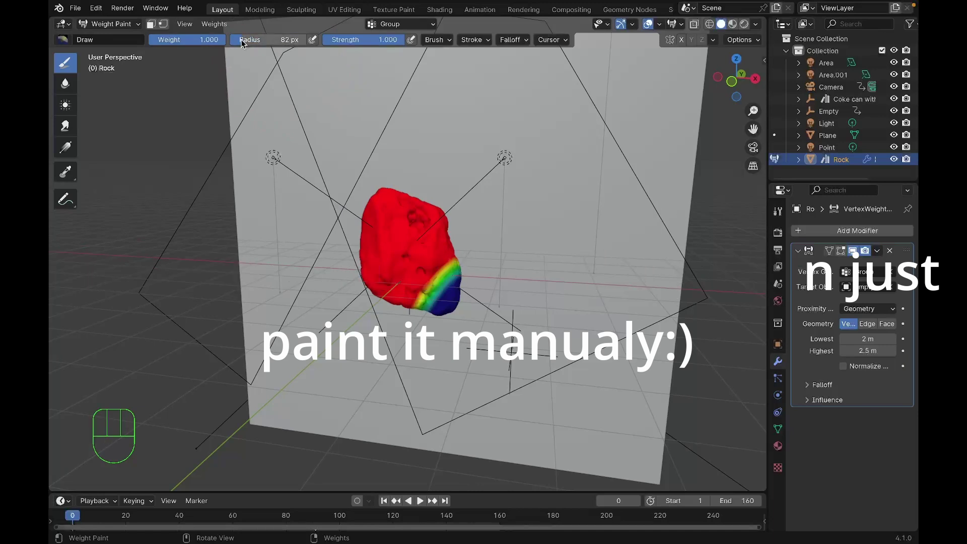
key("Tab")
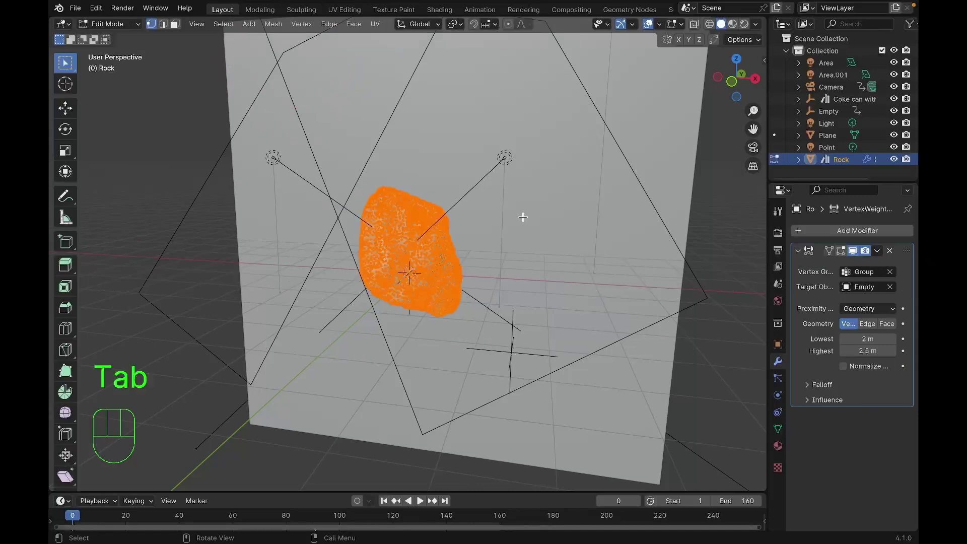
key("Tab")
left_click(104, 24)
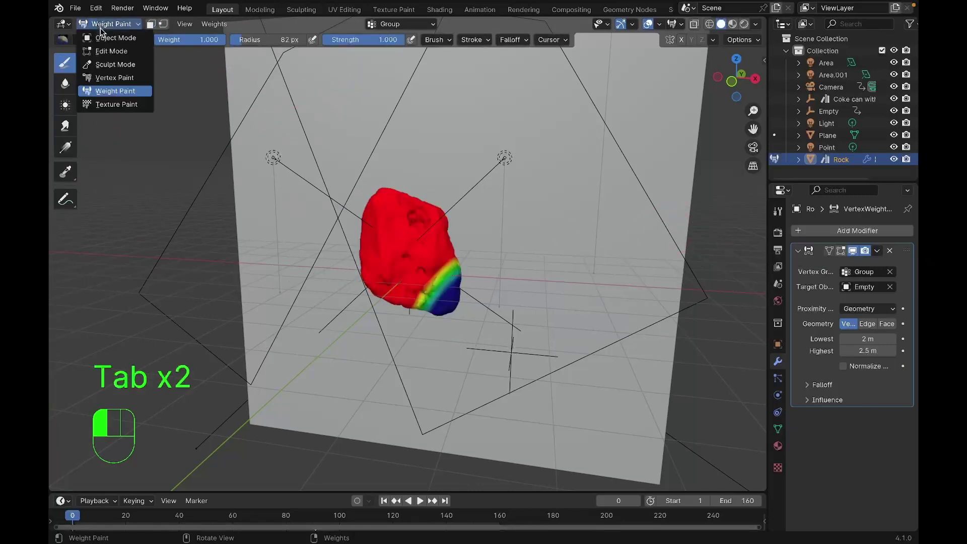
left_click(100, 42)
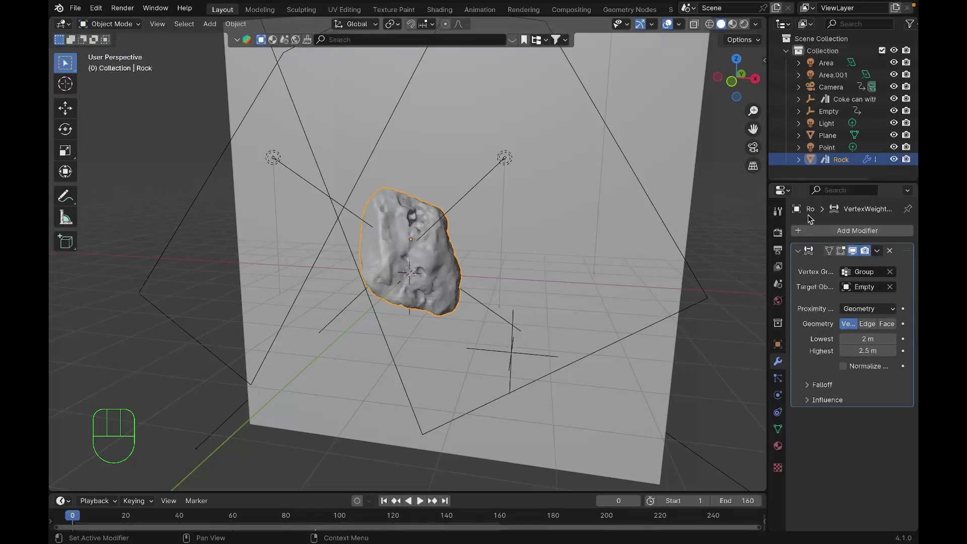
Step: Add a Simple Deform twist to the Rock with origin Empty, restricted to vertex group Group
left_click(816, 228)
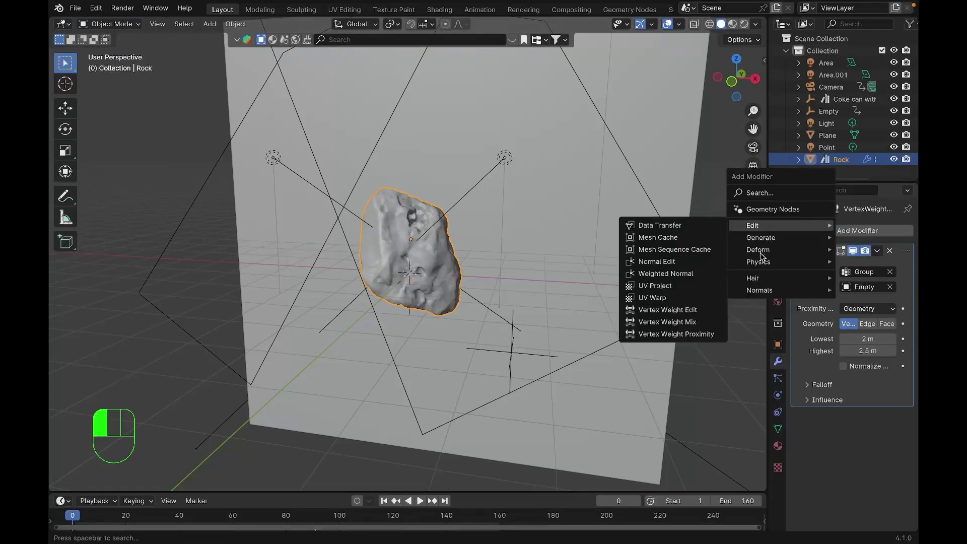
mouse_move(758, 250)
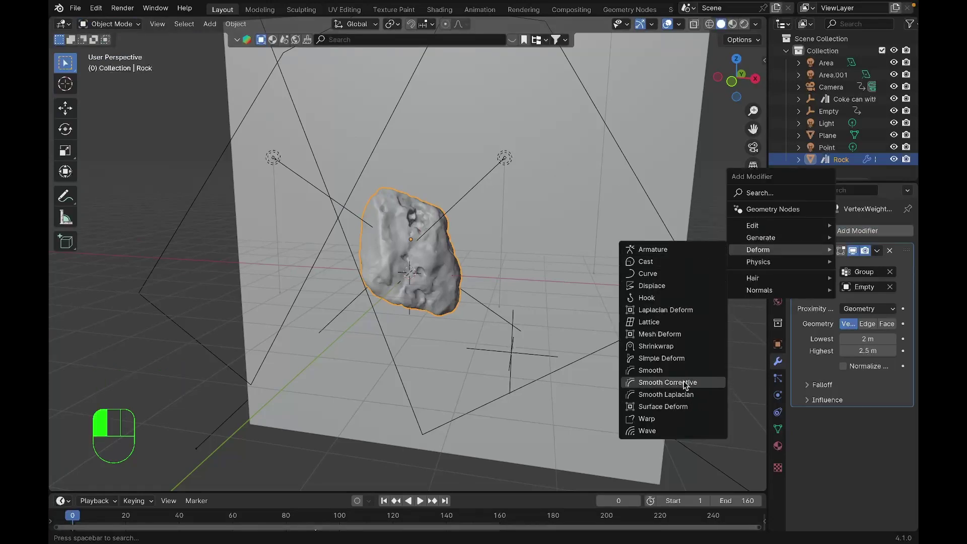
left_click(680, 358)
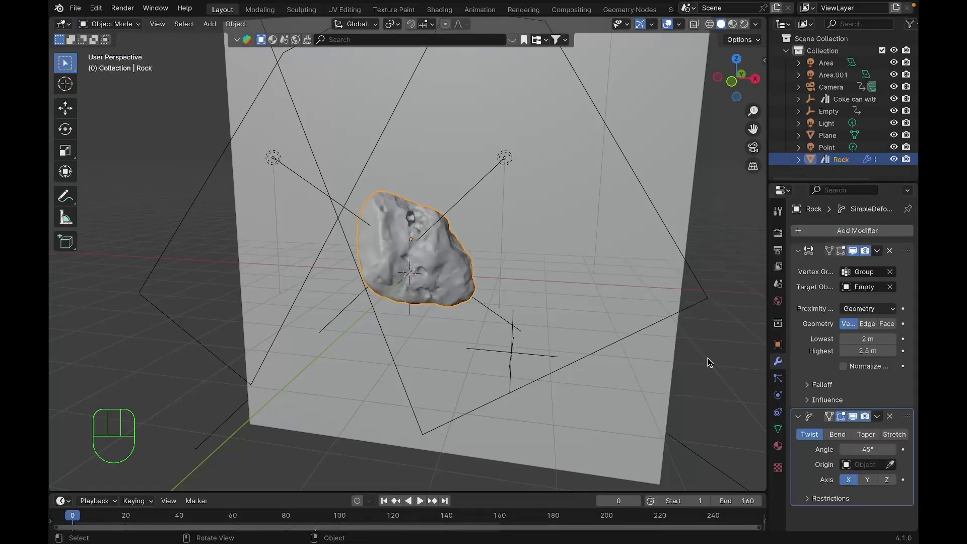
left_click(855, 464)
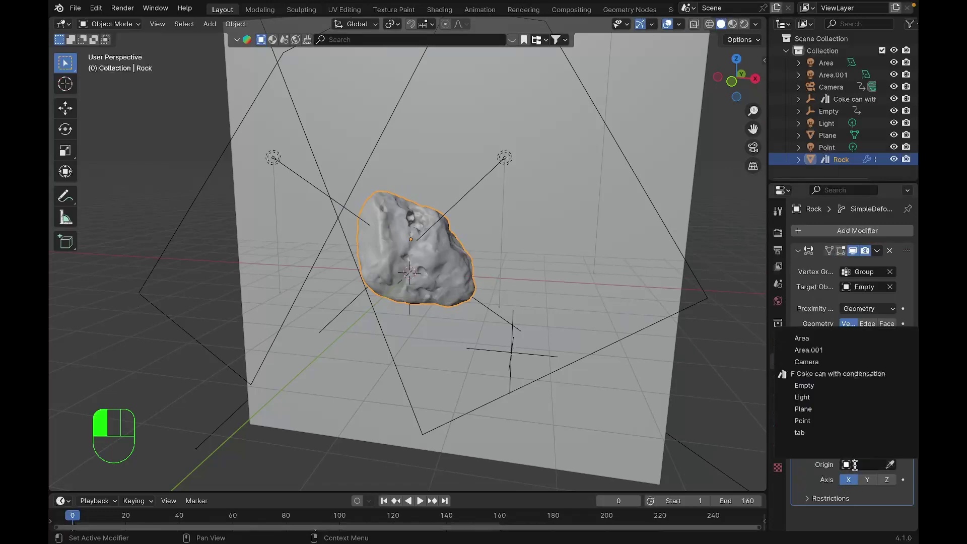
left_click(806, 385)
left_click(808, 499)
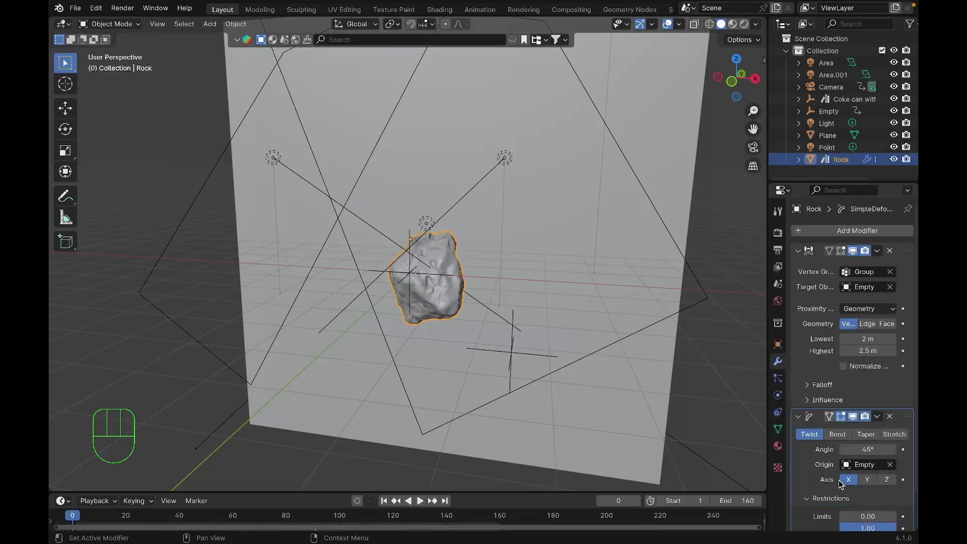
scroll(841, 485, "down", 2)
left_click(861, 519)
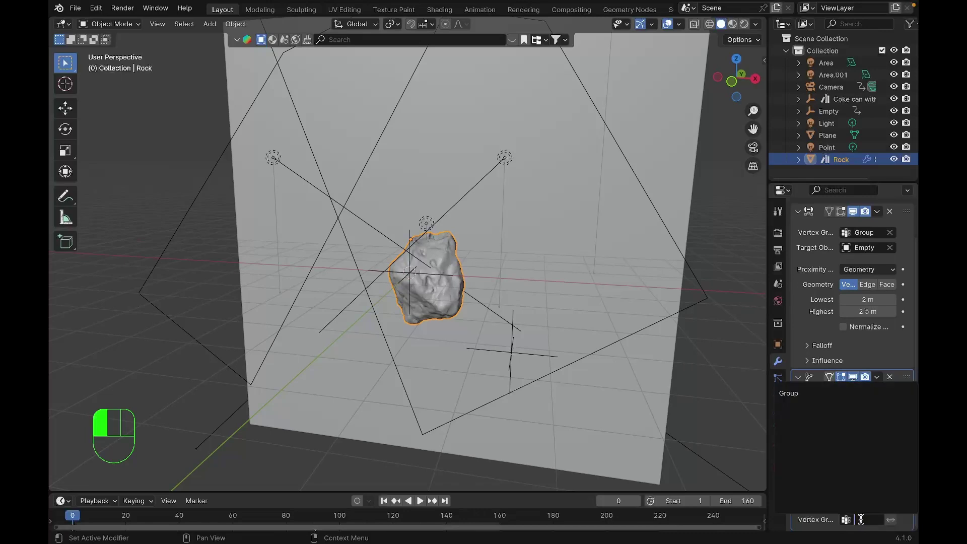
left_click(811, 393)
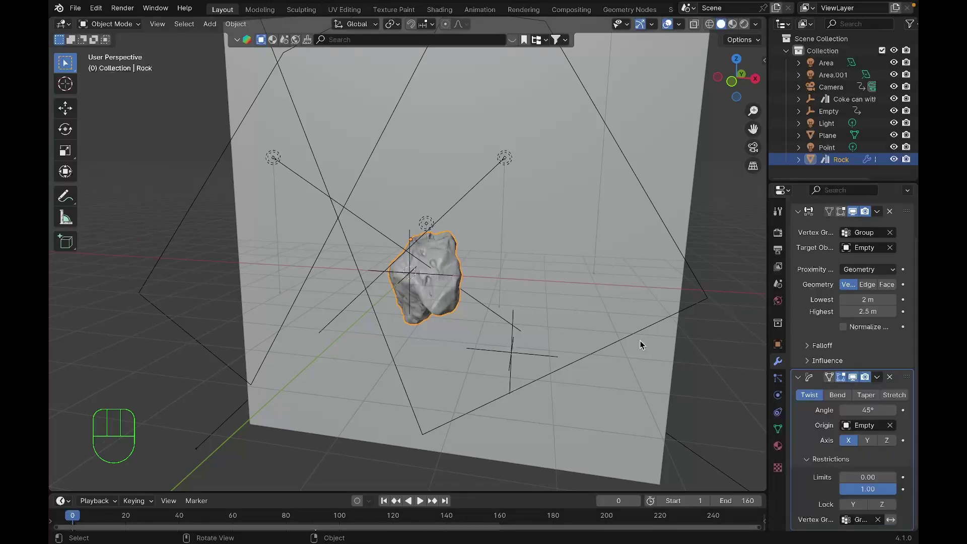
Step: Preview the twist, invert its Group vertex group restriction, and replay up to frame 158
key("space")
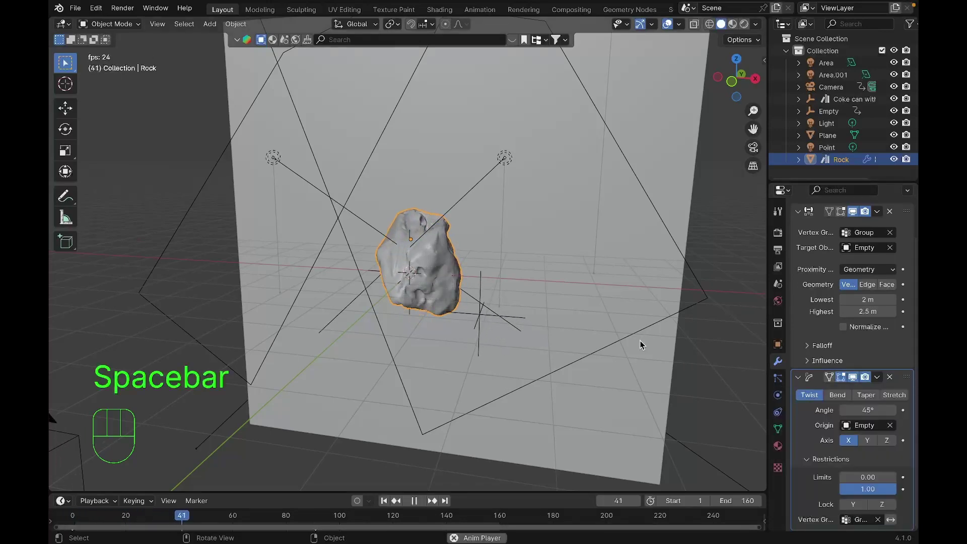
key("space")
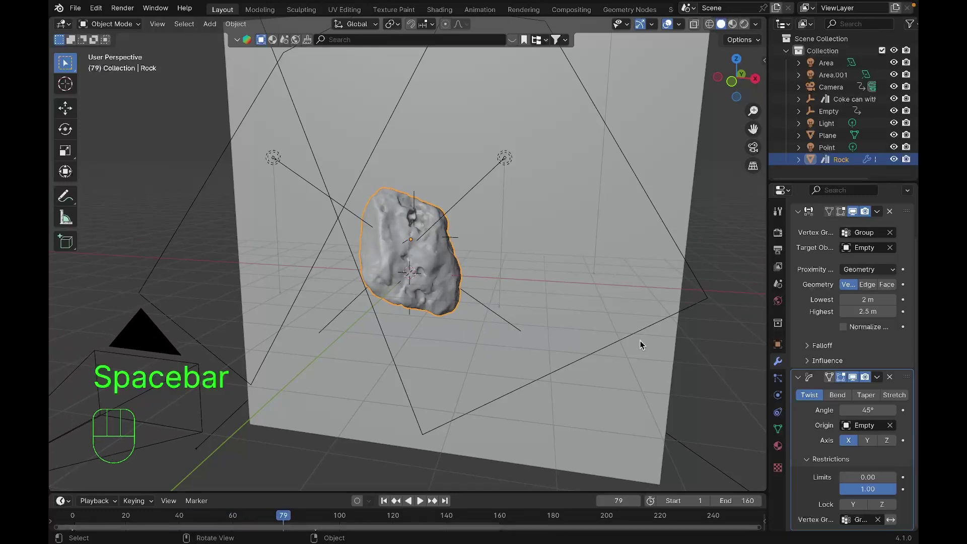
key("space")
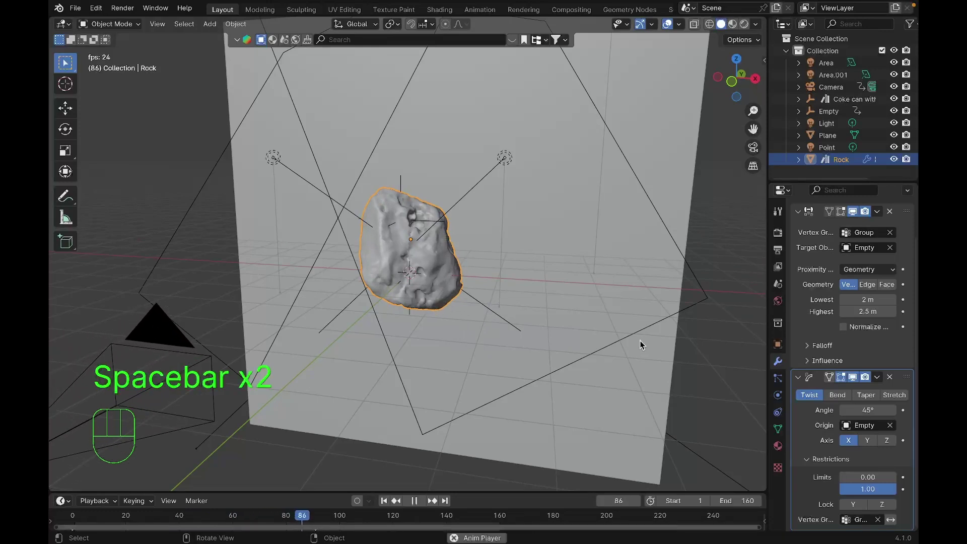
key("space")
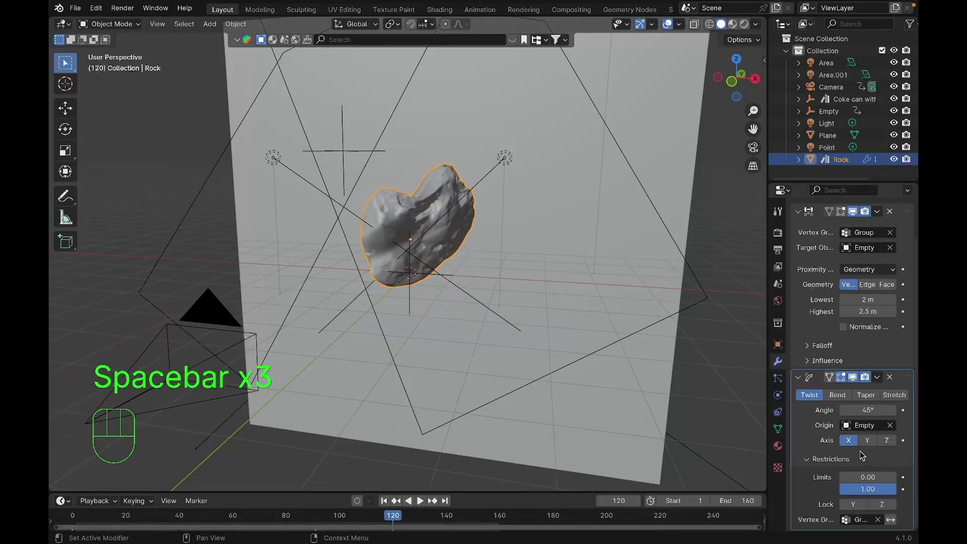
left_click(891, 519)
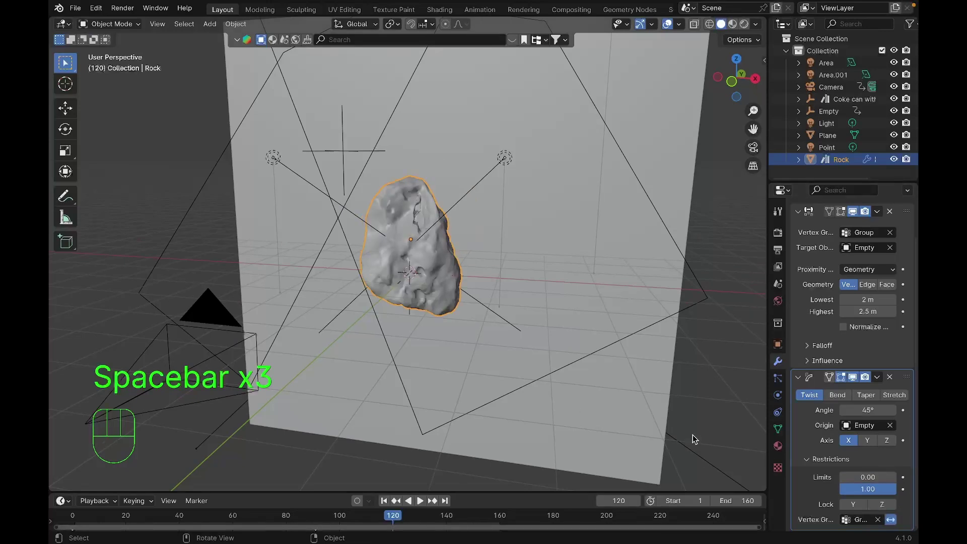
key("space")
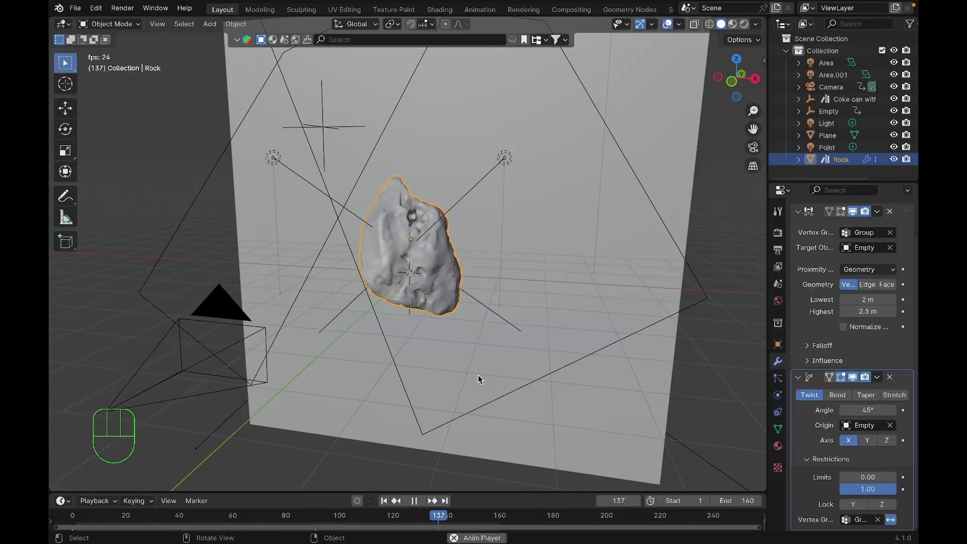
key("space")
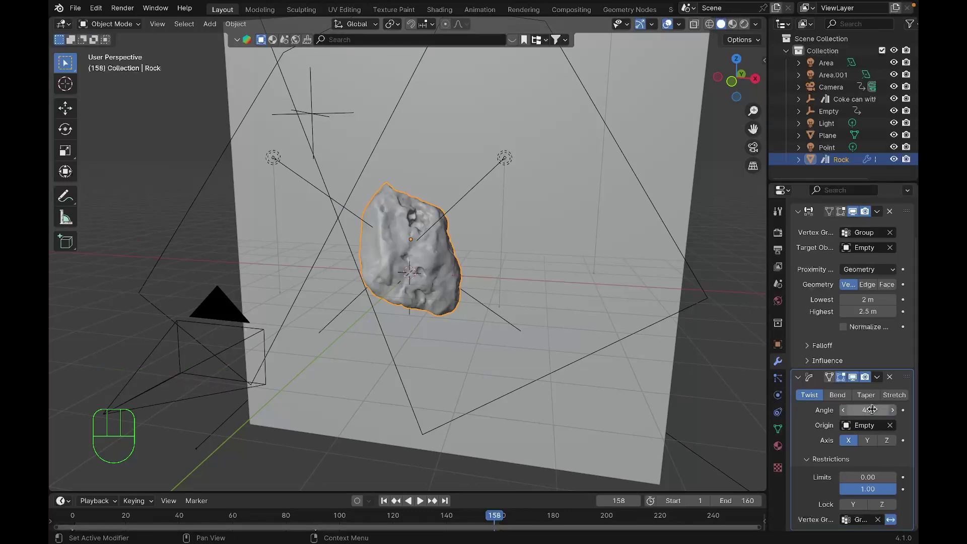
Step: Add Cloth physics to the rock, test-play it from frame 0, then return to frame 0
left_click(779, 399)
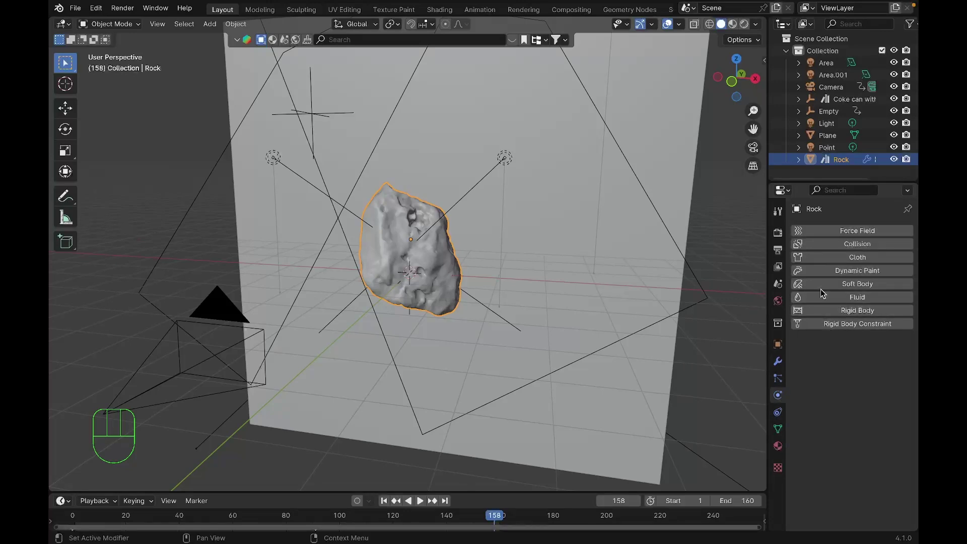
left_click(827, 257)
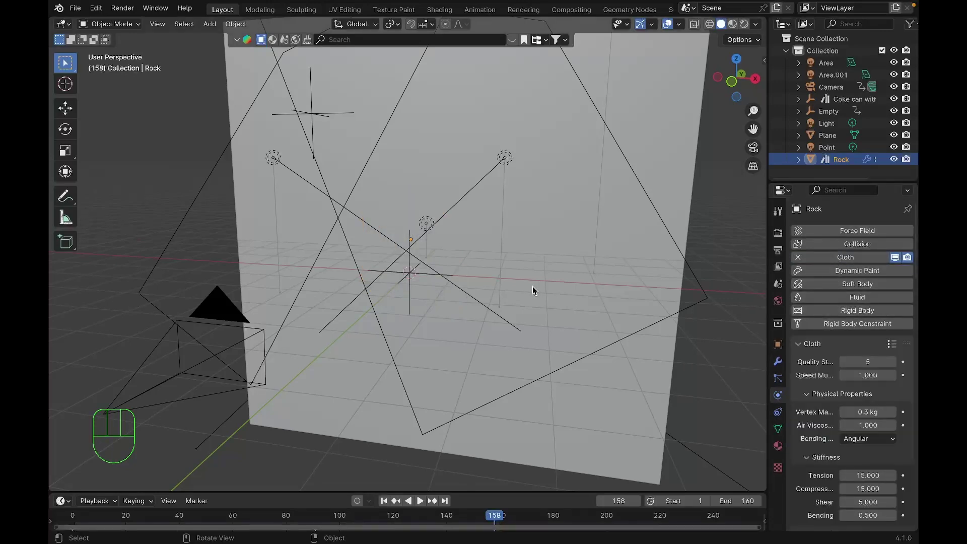
left_click(67, 513)
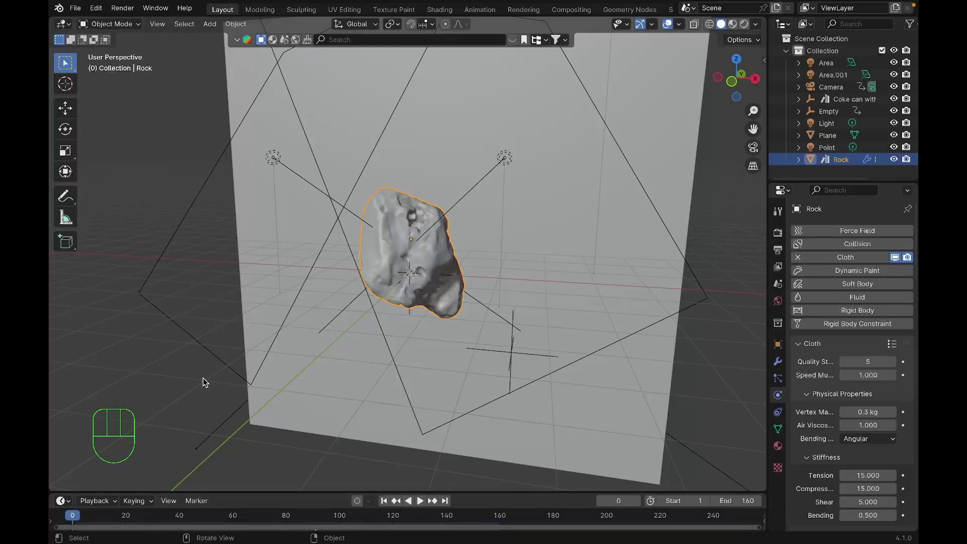
key("space")
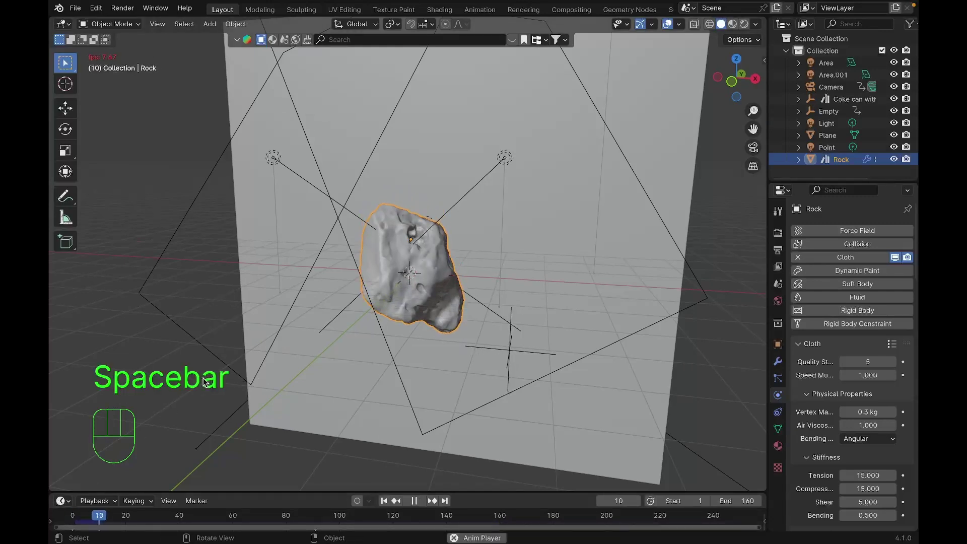
key("space")
left_click(72, 514)
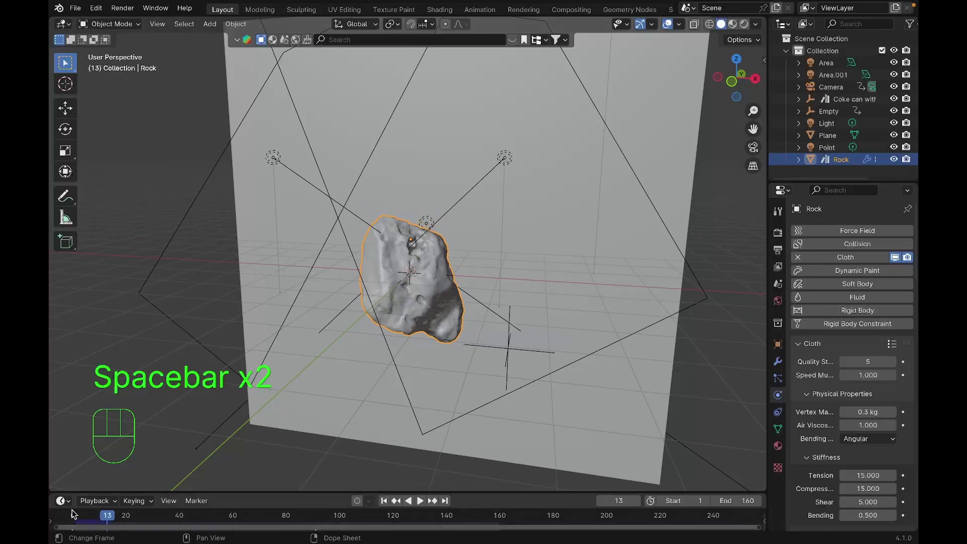
Step: Set the cloth's gravity weight to 0 and collision quality to 10, and enable self collisions
scroll(862, 397, "down", 2)
scroll(862, 397, "down", 20)
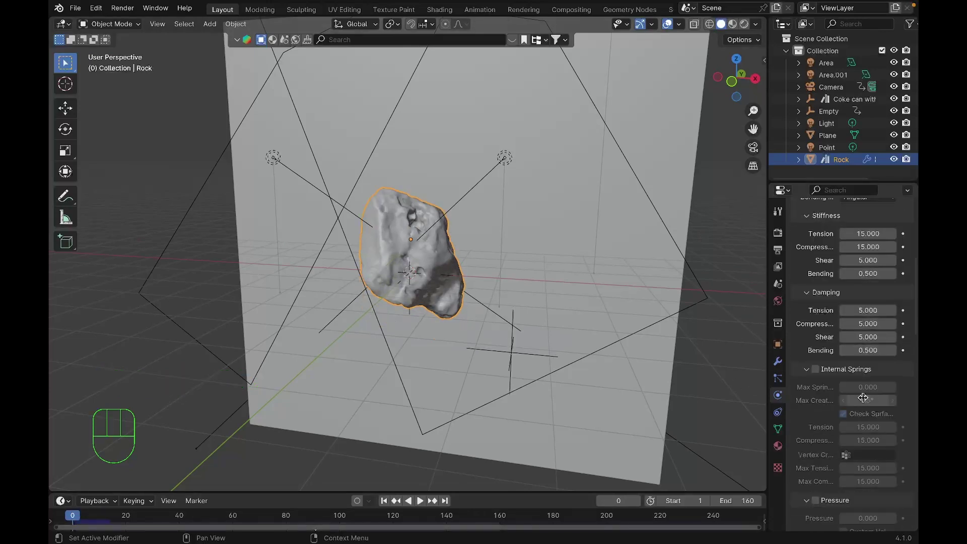
scroll(862, 397, "down", 10)
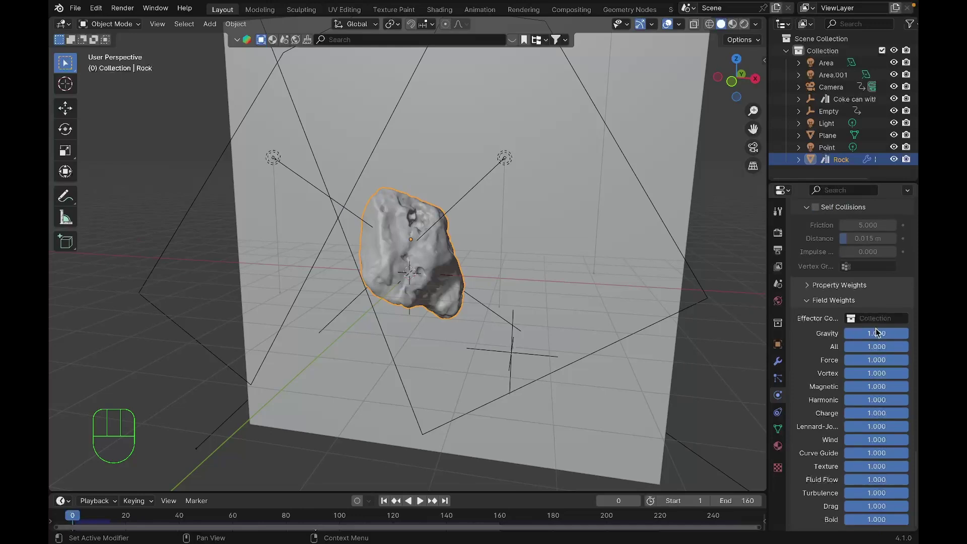
left_click_drag(877, 332, 834, 334)
scroll(831, 331, "up", 8)
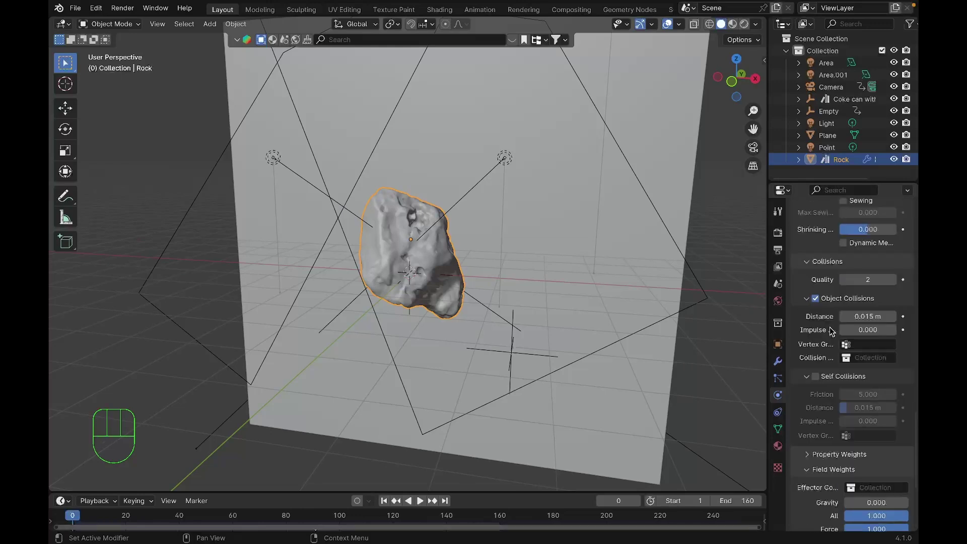
left_click(865, 280)
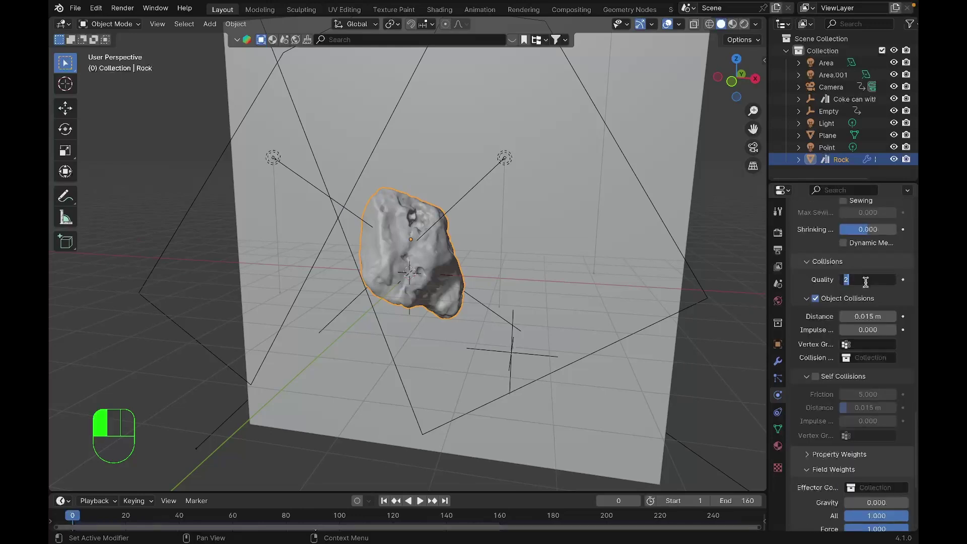
key("Return")
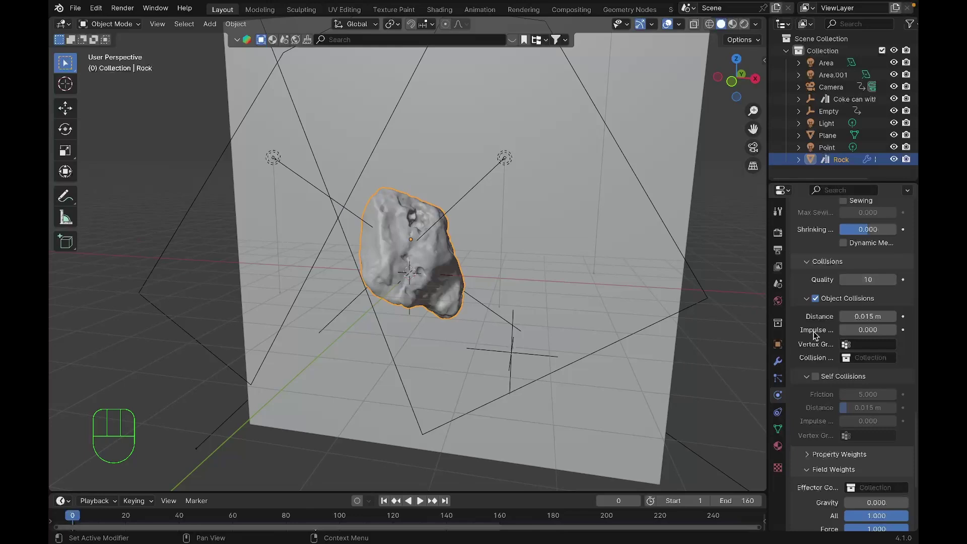
left_click(816, 377)
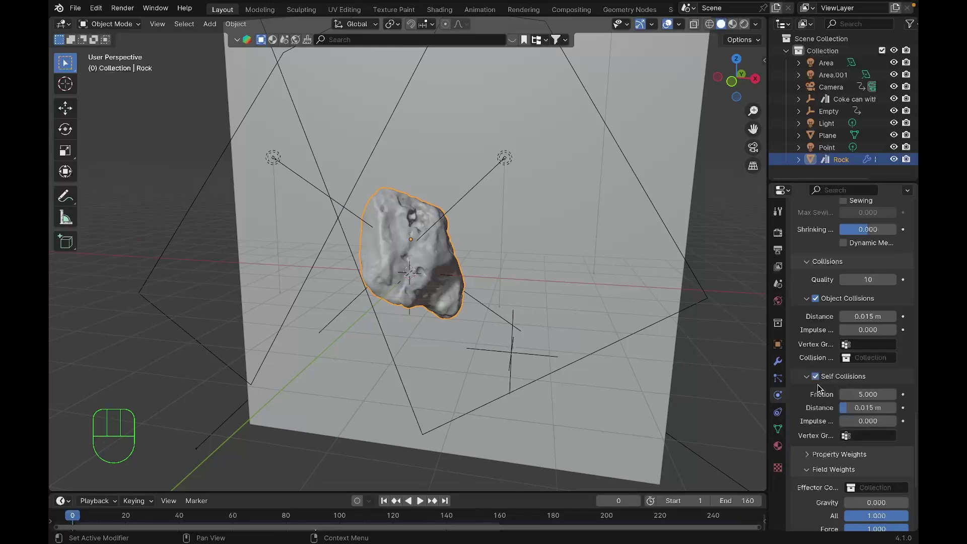
Step: Pin the cloth to the Group vertex group and set shrinking to -0.050
scroll(856, 373, "up", 4)
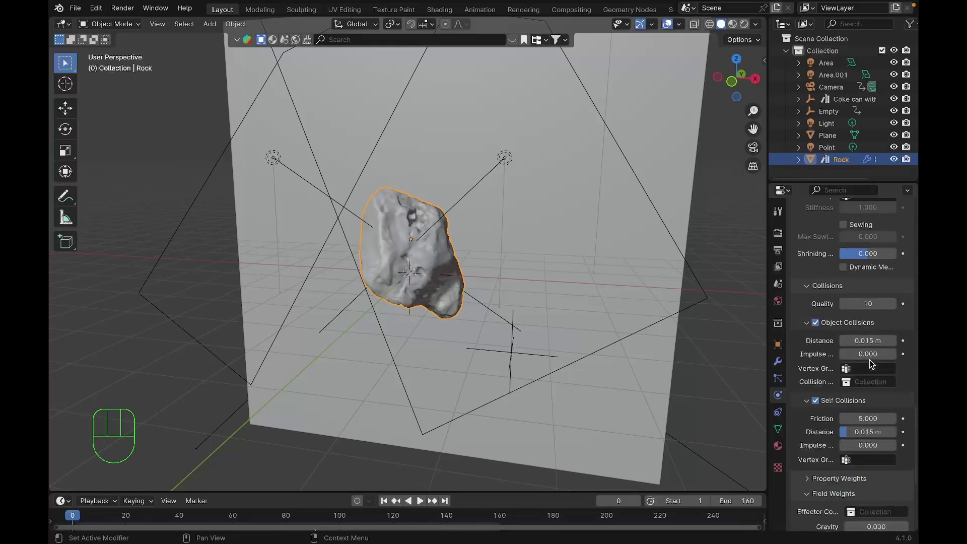
left_click(871, 268)
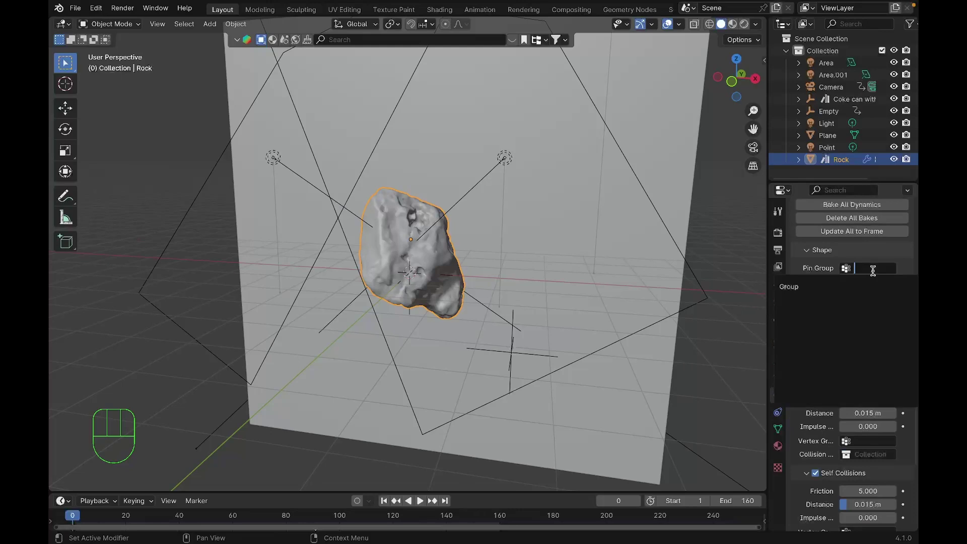
left_click(811, 286)
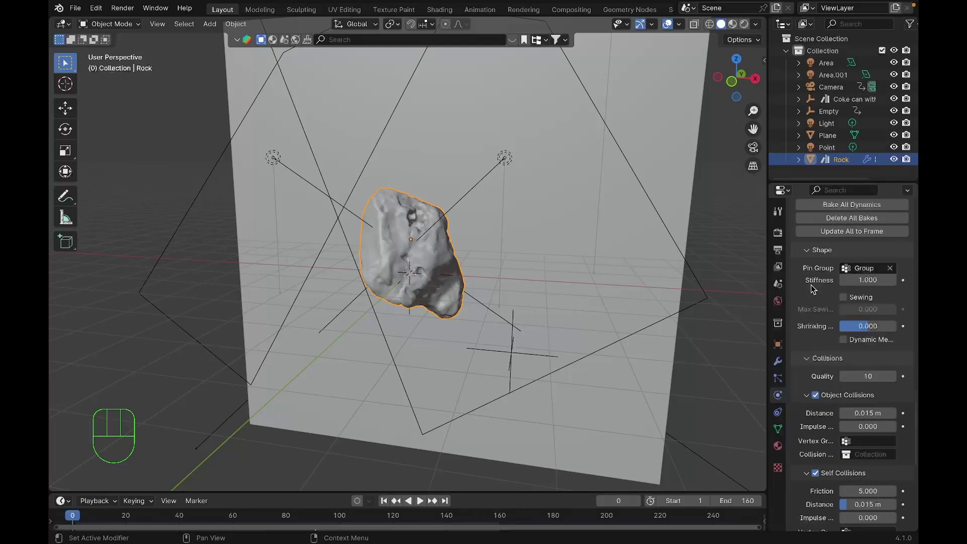
left_click(867, 326)
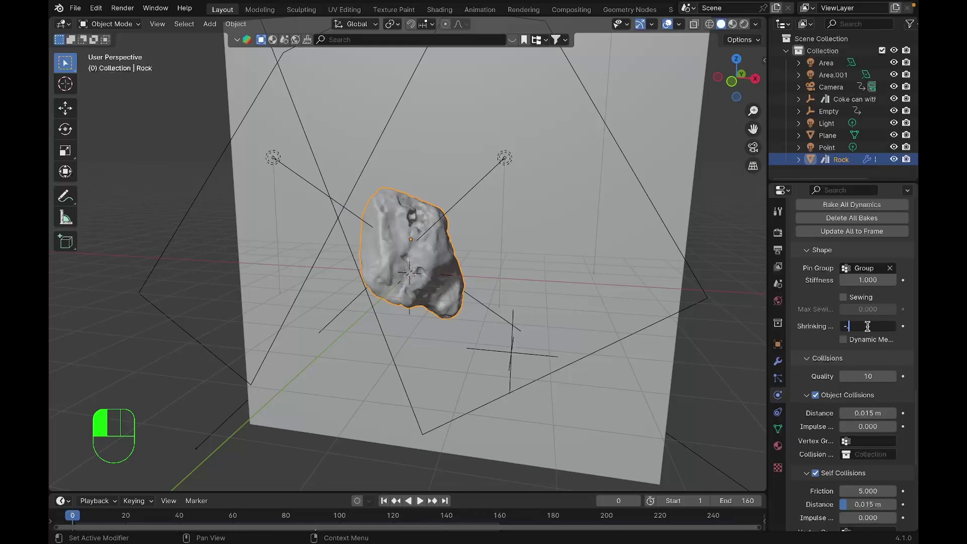
key("Return")
Step: Set tension, compression and shear stiffness to 0 and quality steps to 10
scroll(861, 328, "up", 12)
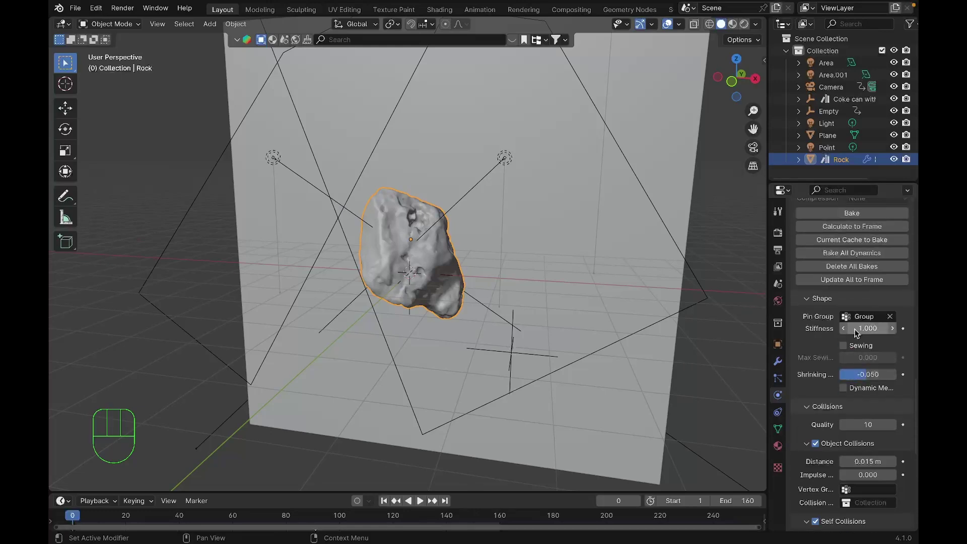
scroll(854, 329, "up", 15)
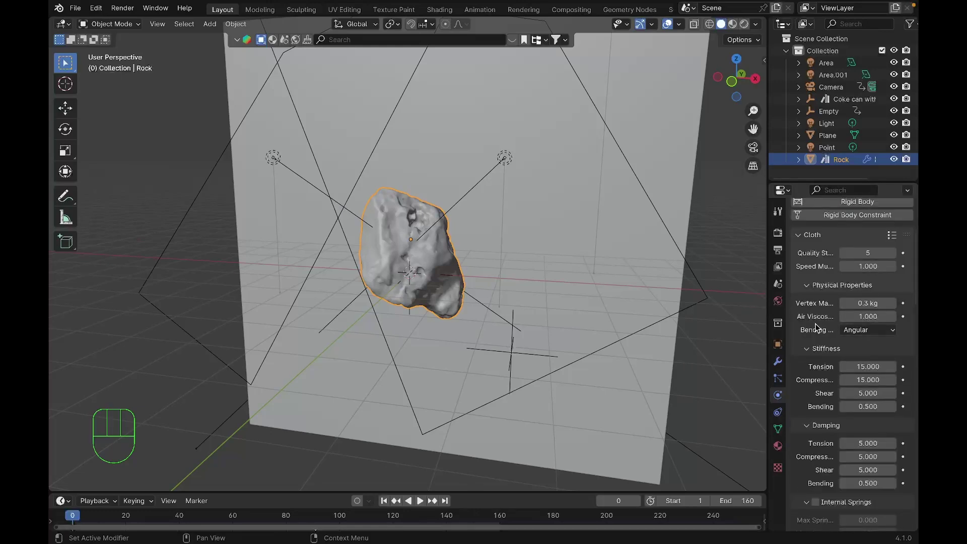
mouse_move(868, 366)
left_mouse_down()
mouse_move(867, 393)
mouse_move(869, 364)
left_mouse_up()
type("0")
key("Return")
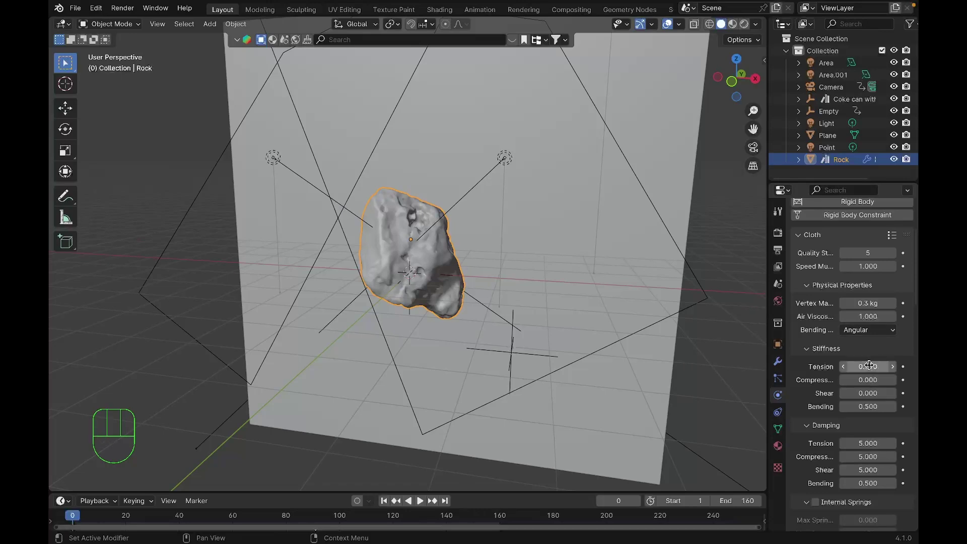
left_click(859, 254)
type("1")
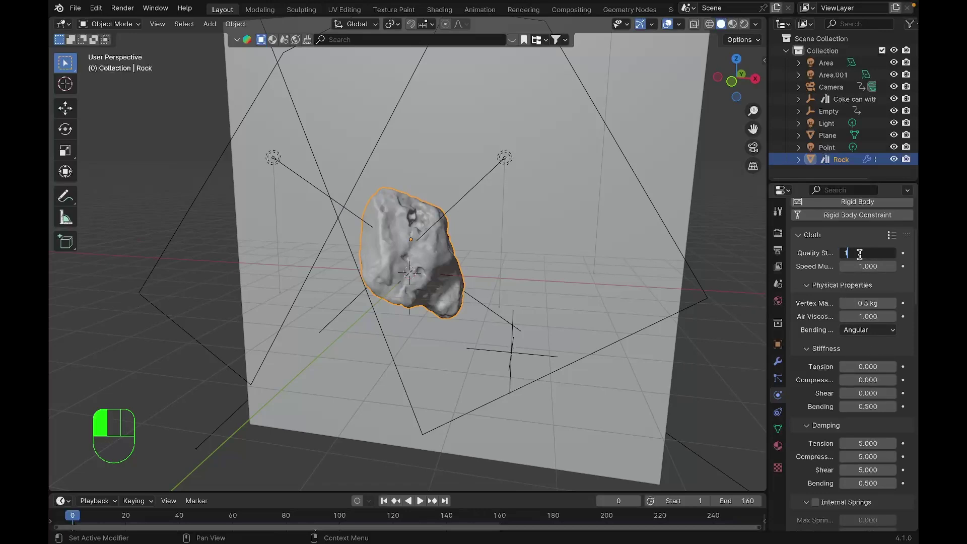
type("0")
key("Return")
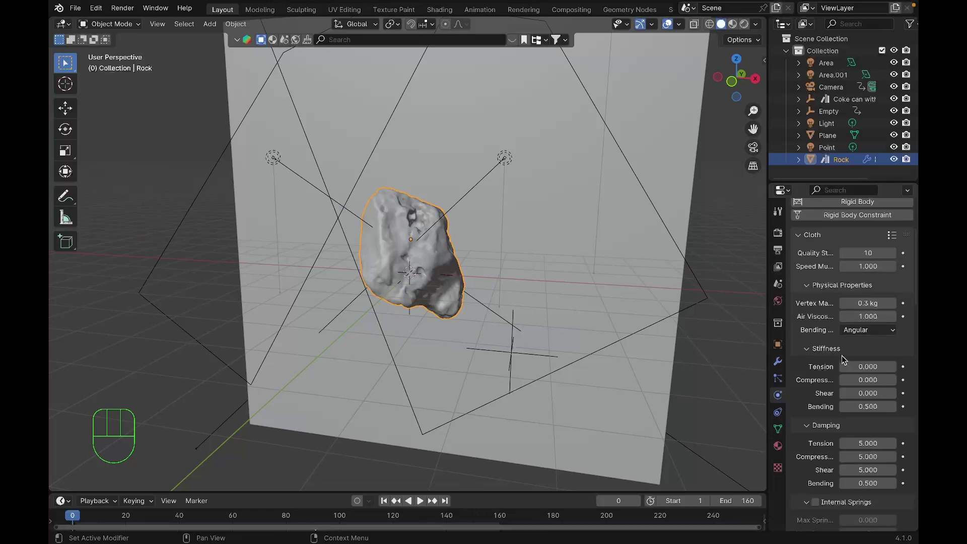
Step: Set the cloth cache end frame to 160 and bake the simulation
scroll(844, 358, "up", 1)
scroll(844, 358, "down", 20)
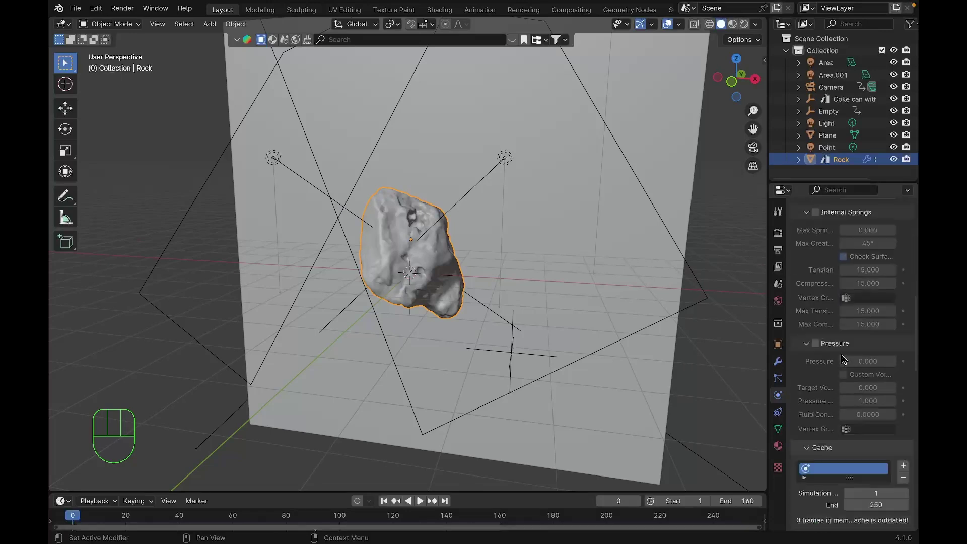
scroll(844, 355, "down", 5)
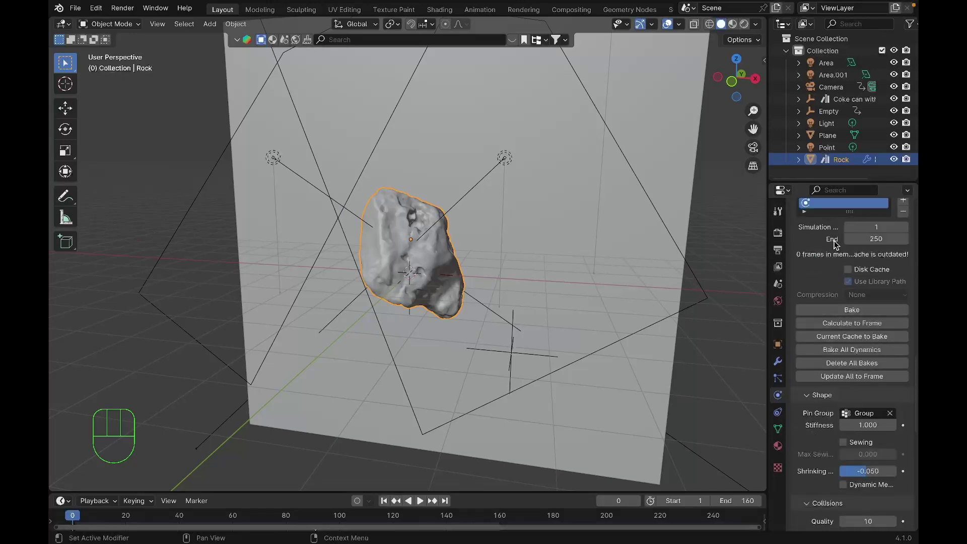
scroll(836, 244, "up", 2)
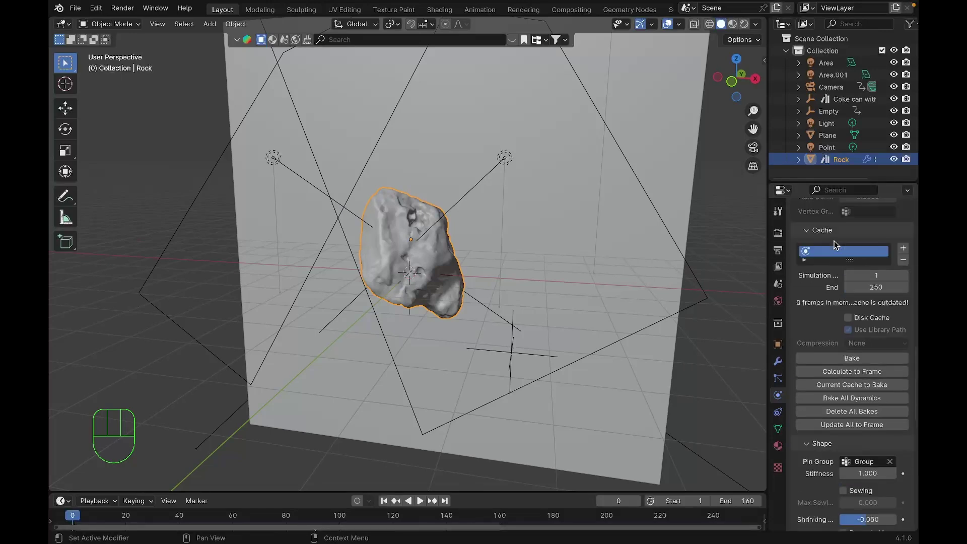
left_click(866, 287)
type("160")
key("Return")
left_click(853, 357)
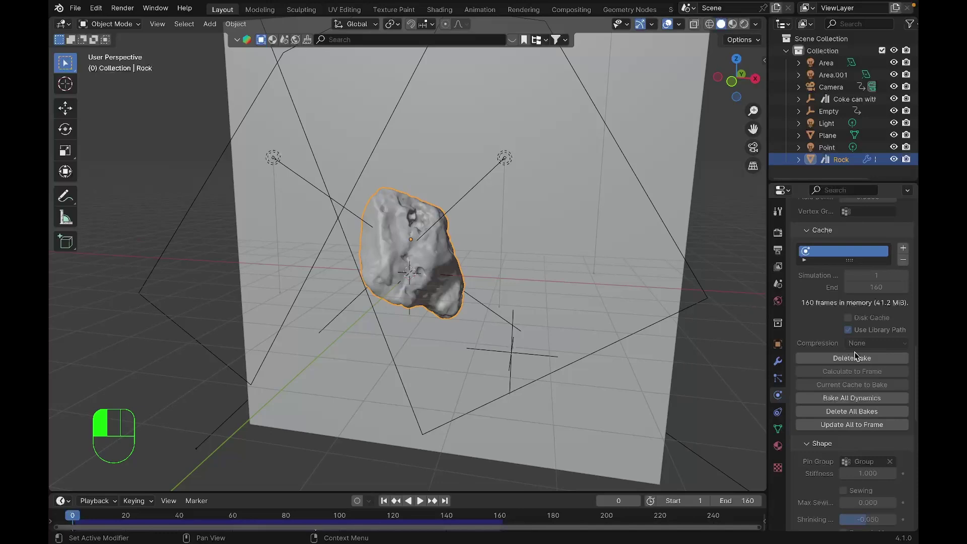
Step: Play back the baked cloth, save as 'tut rock to cloth.blend', and view rendered shading
key("space")
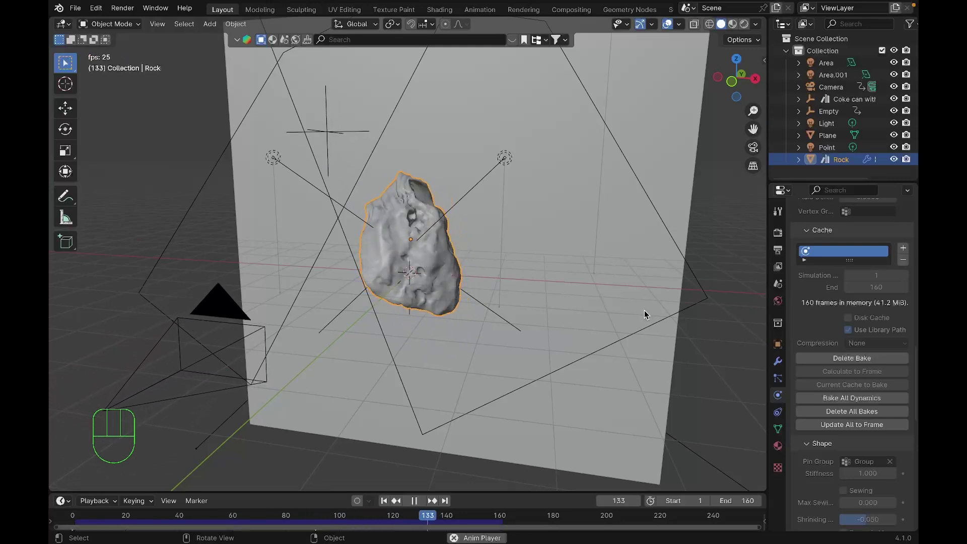
key("space")
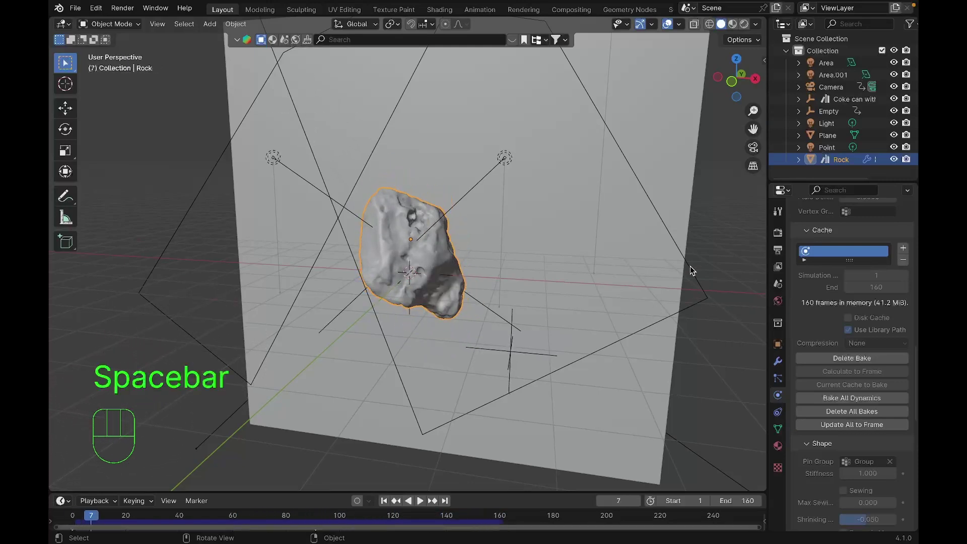
key("super+s")
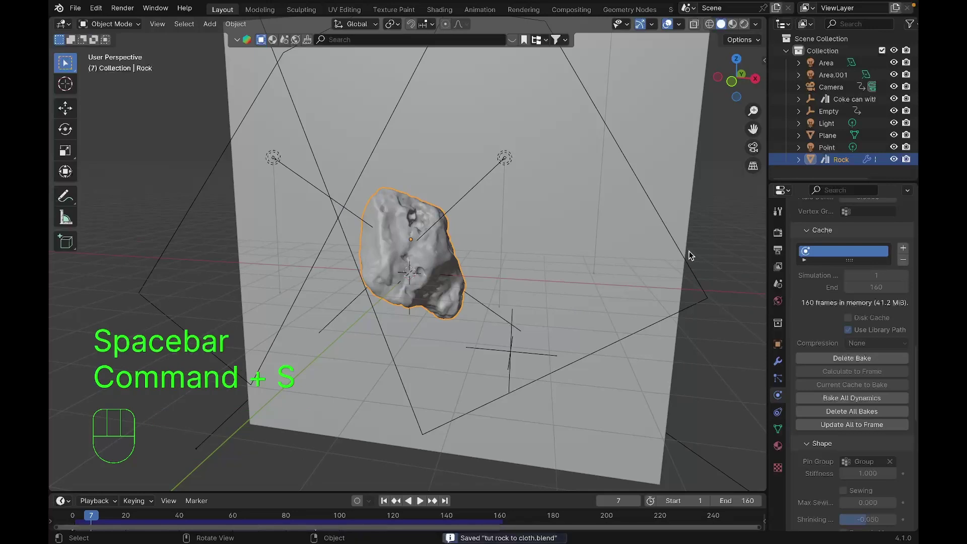
left_click(747, 28)
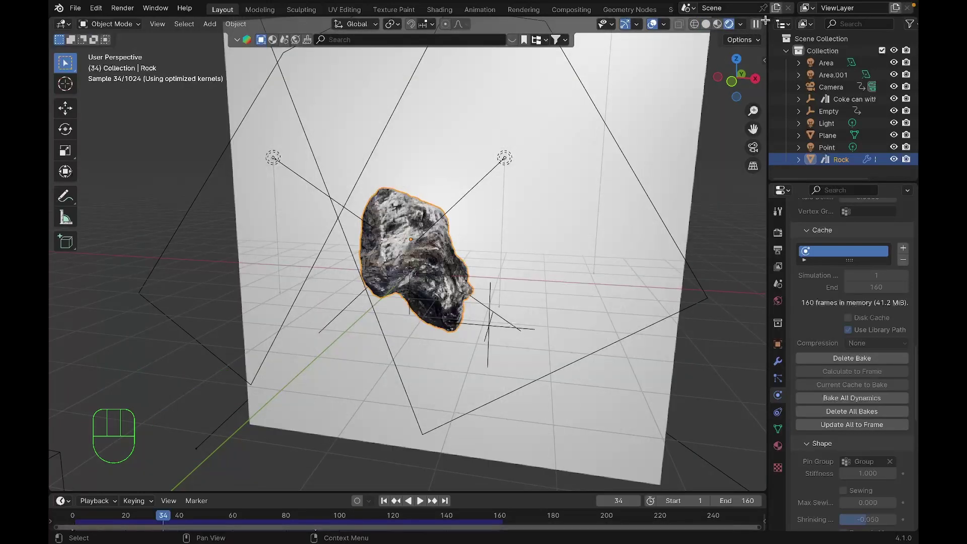
Step: Split the viewport into a Geometry Node Editor and create a new node tree for the rock
left_click_drag(763, 20, 404, 19)
left_click(419, 24)
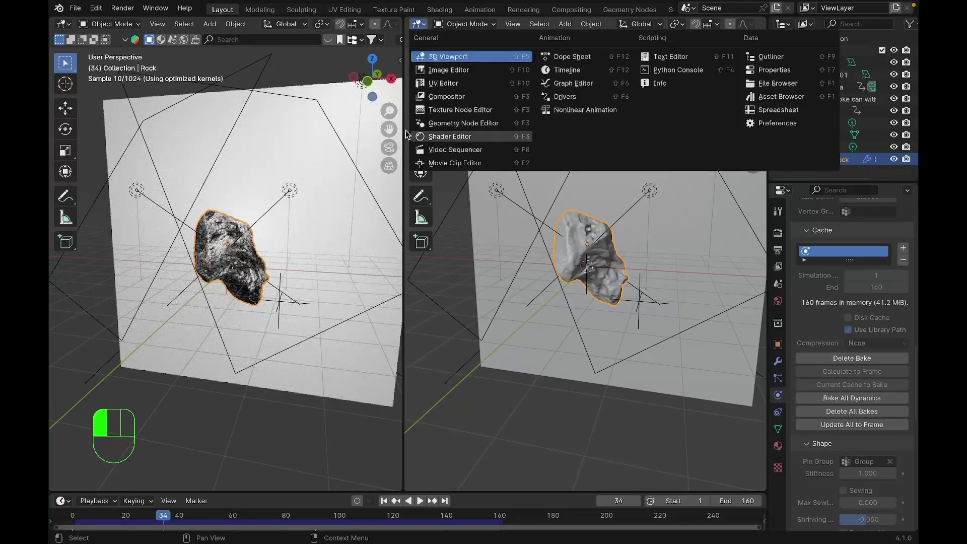
left_click(437, 122)
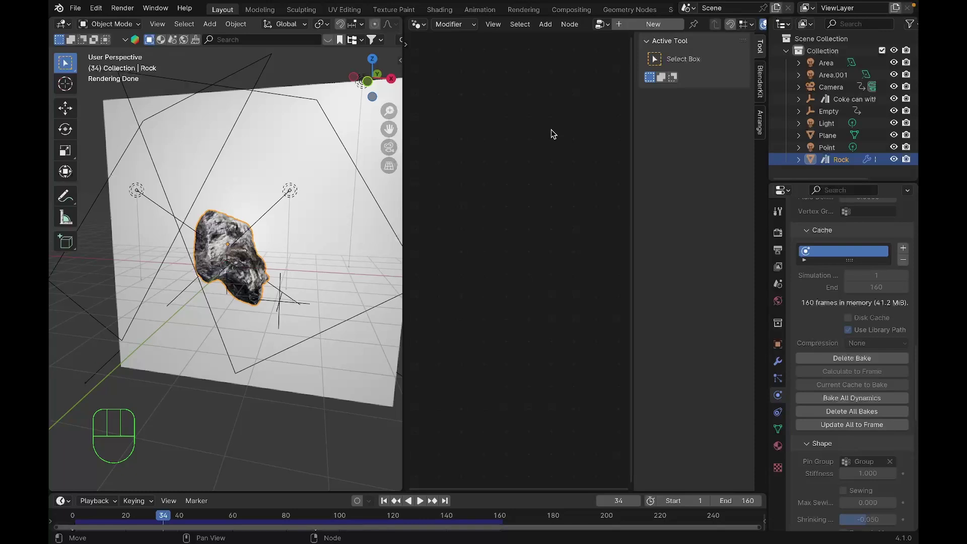
key("n")
left_click(652, 24)
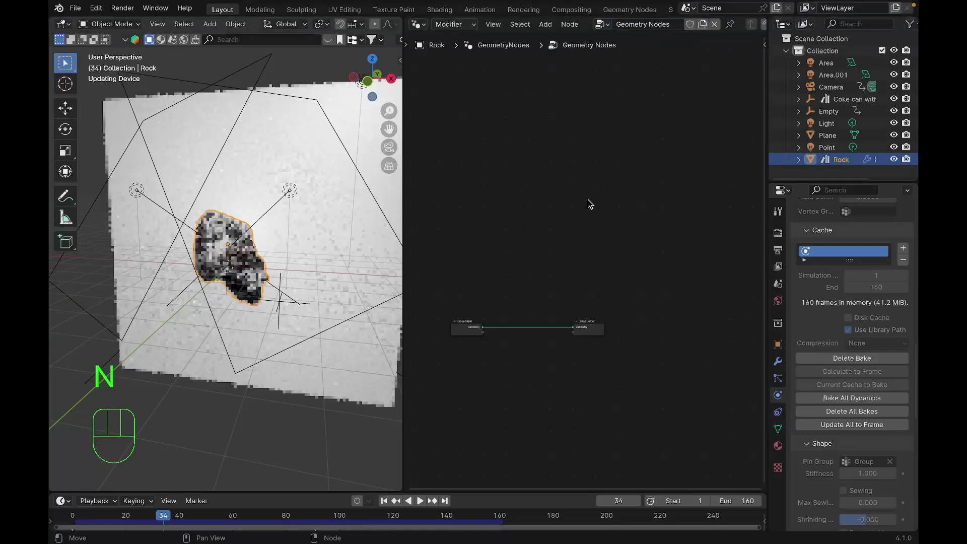
Step: Insert a Capture Attribute node, feeding Value from a group input and Attribute to Group Output
middle_click_drag(526, 231, 586, 204)
scroll(562, 245, "down", 1)
scroll(563, 246, "up", 5)
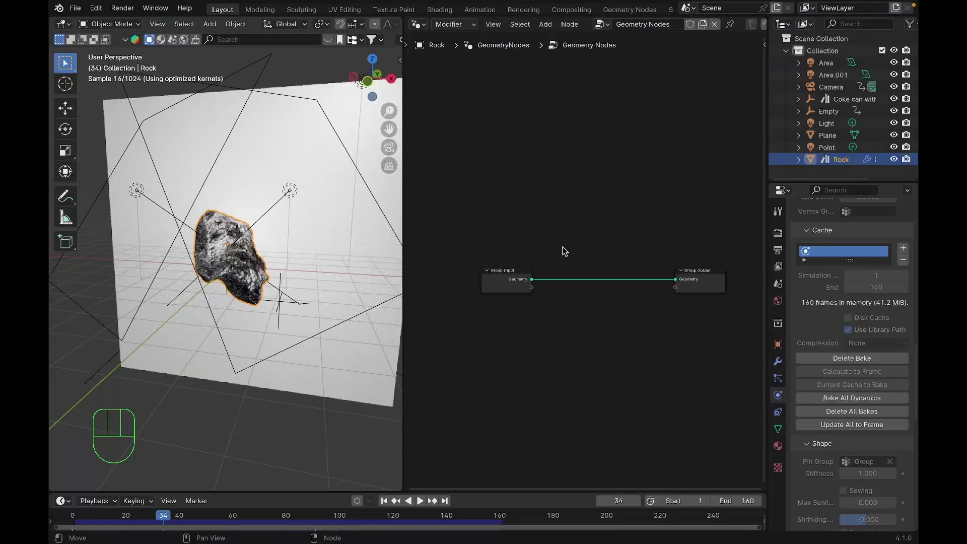
key("shift+a")
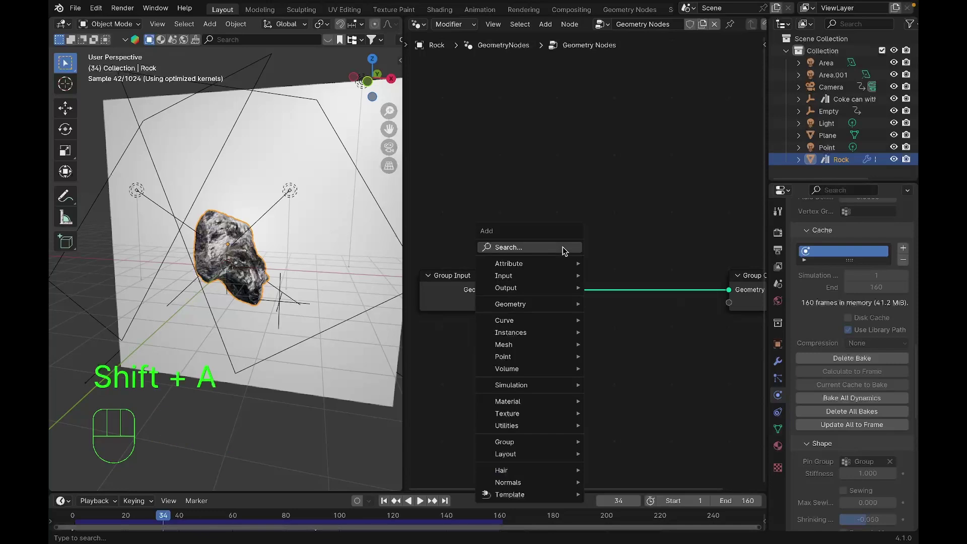
type("cap")
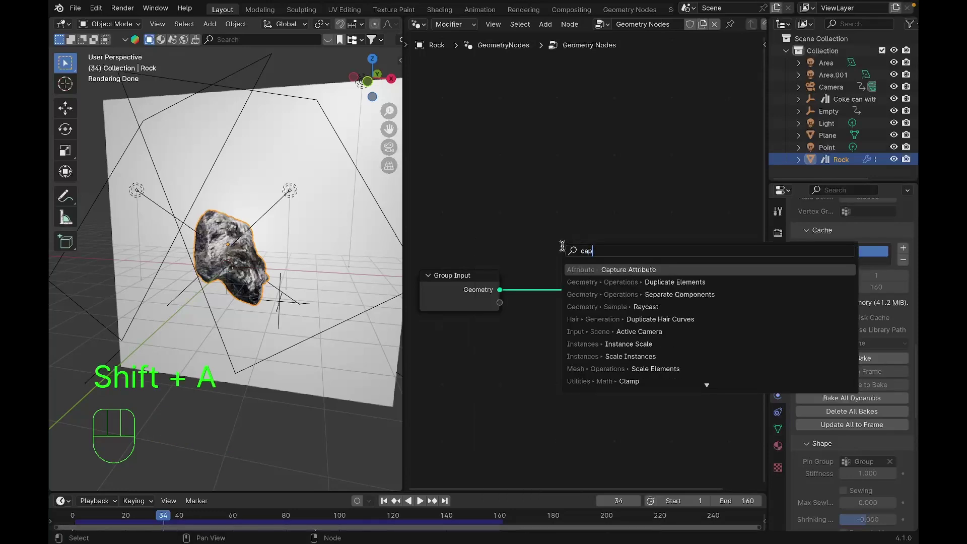
left_click(589, 269)
left_click(561, 271)
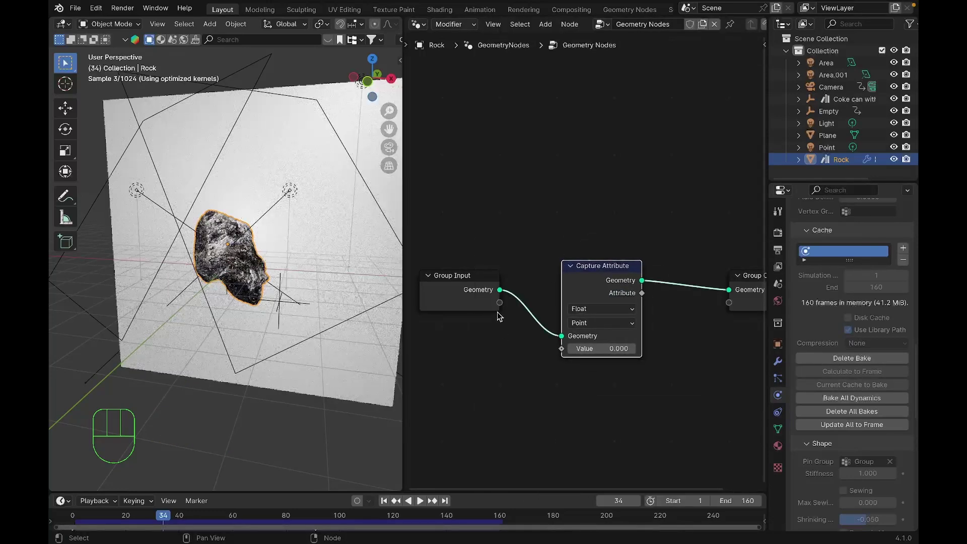
left_click_drag(500, 303, 561, 348)
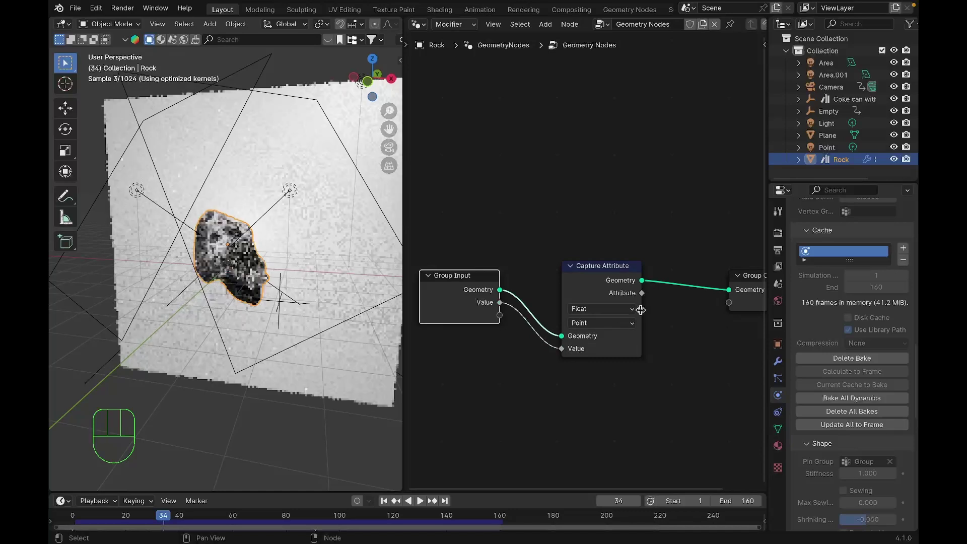
left_click_drag(641, 292, 729, 302)
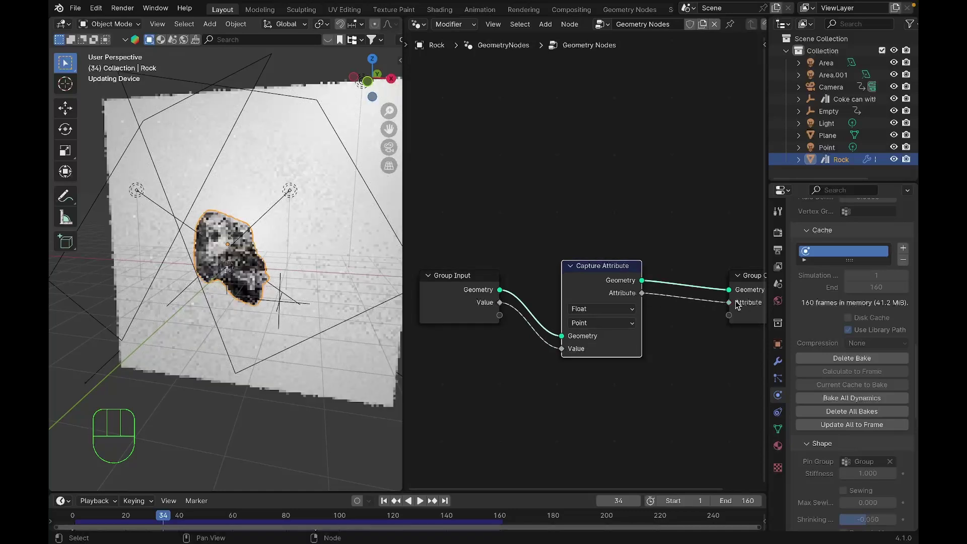
middle_click_drag(681, 348, 656, 342)
Step: Collapse the Twist, proximity and Cloth modifiers and make Value read the Group vertex group
left_click(777, 361)
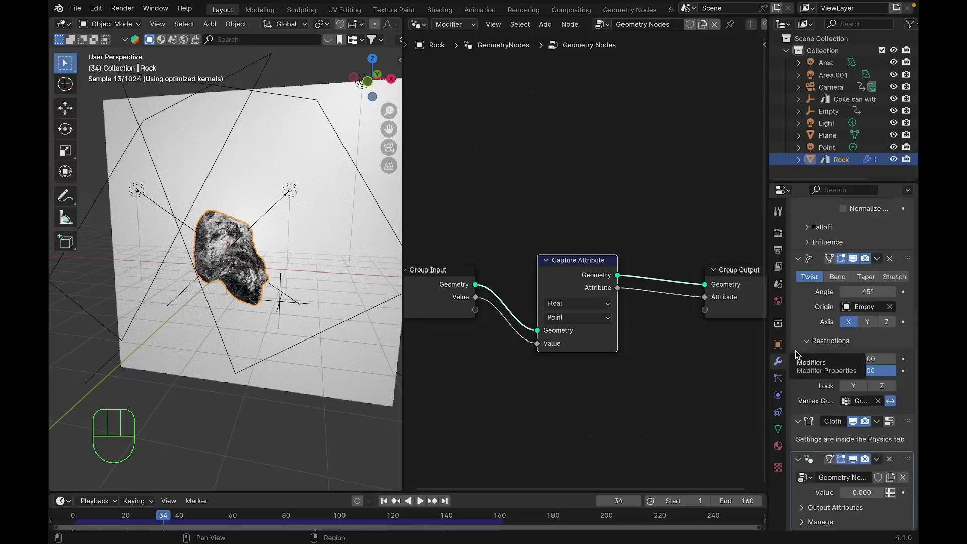
left_click(797, 260)
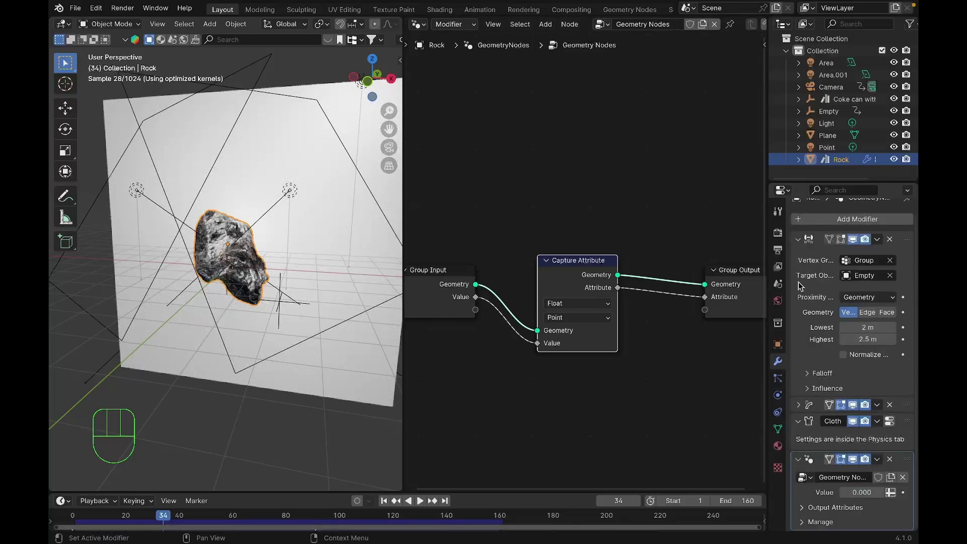
left_click(798, 241)
left_click(798, 283)
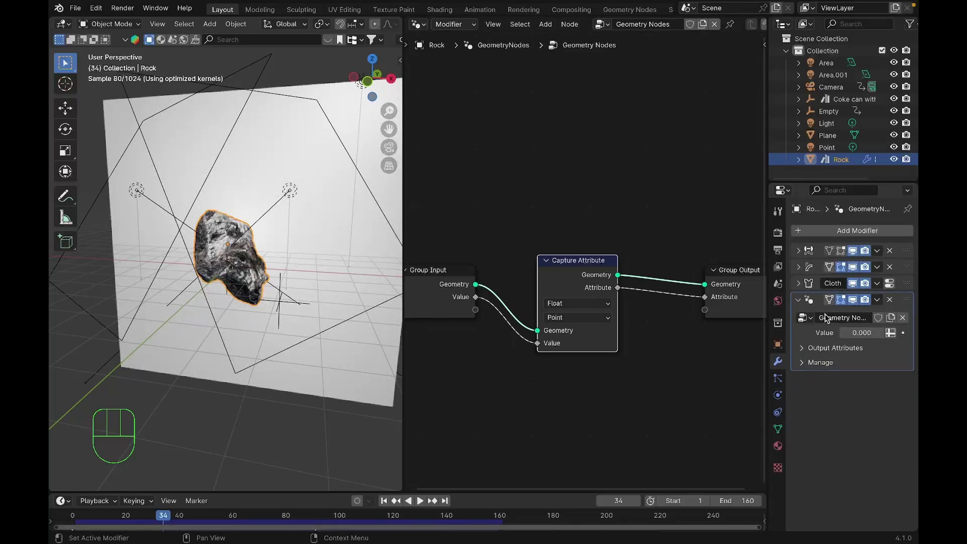
left_click(890, 333)
left_click(858, 333)
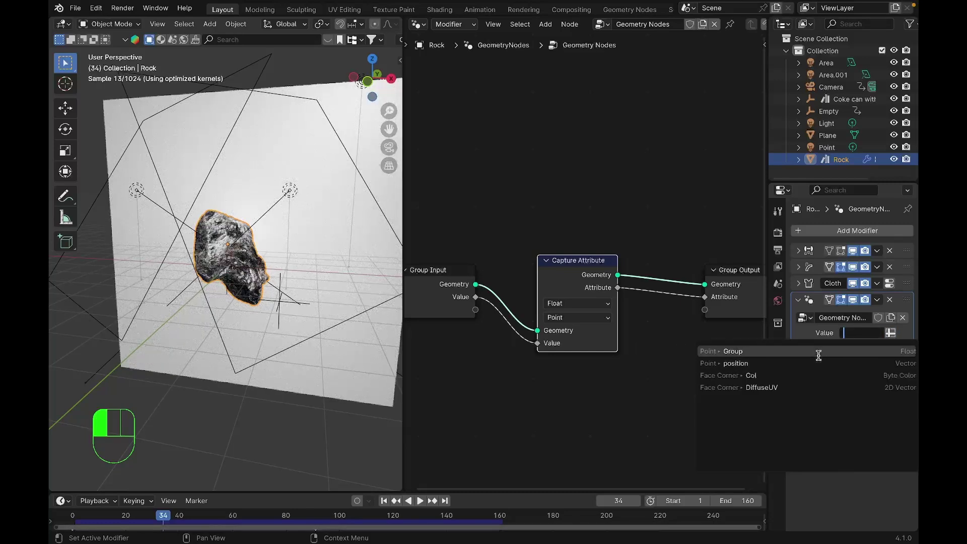
left_click(818, 352)
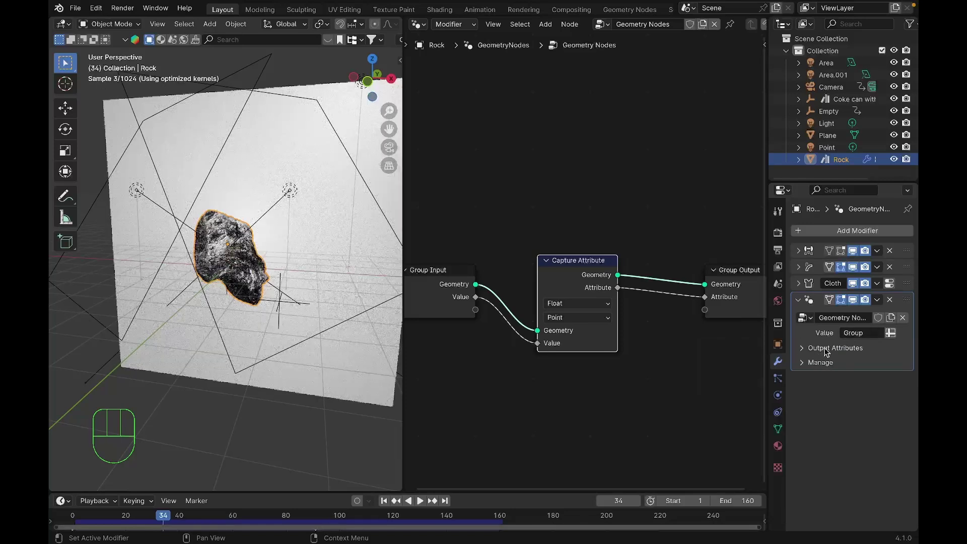
Step: Name the modifier's output attribute 'weight' and return the rock to object mode
left_click(803, 349)
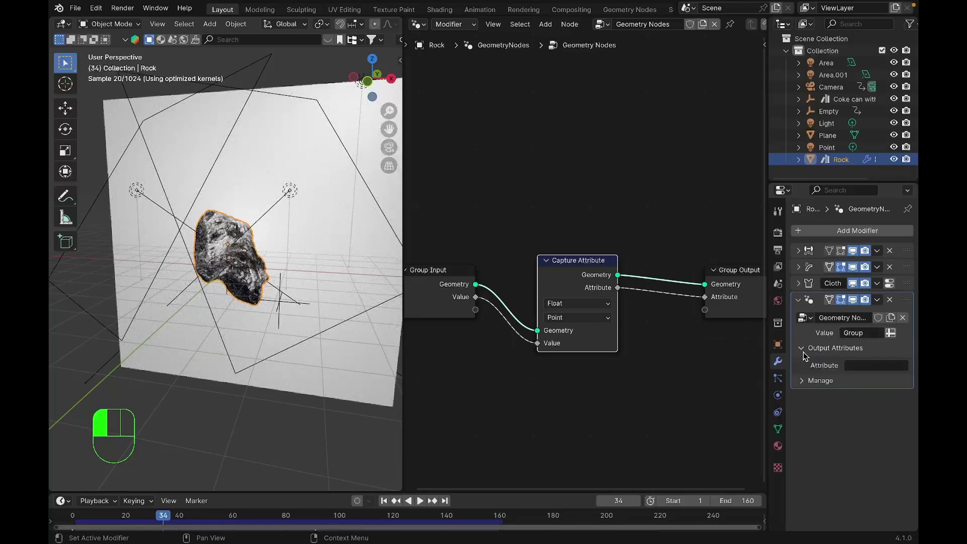
left_click(868, 365)
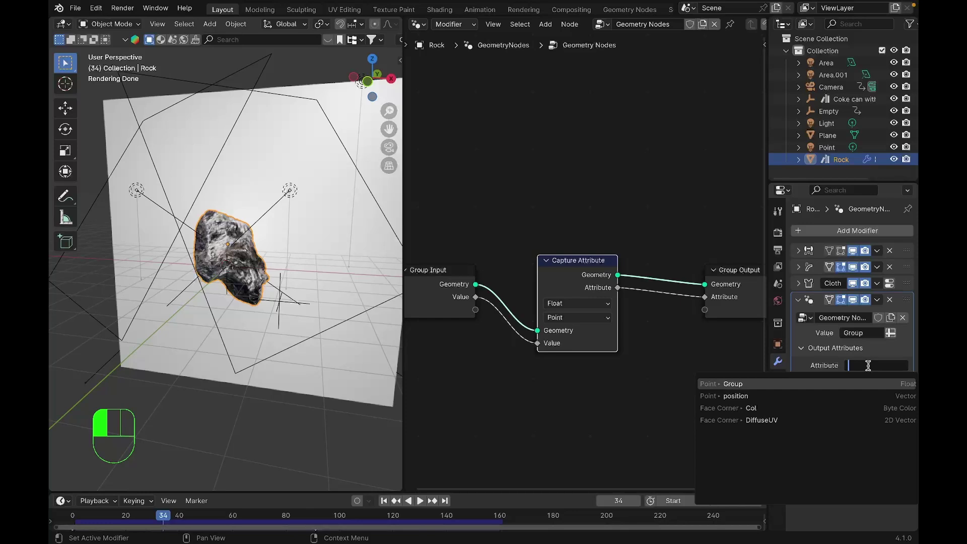
left_click(703, 366)
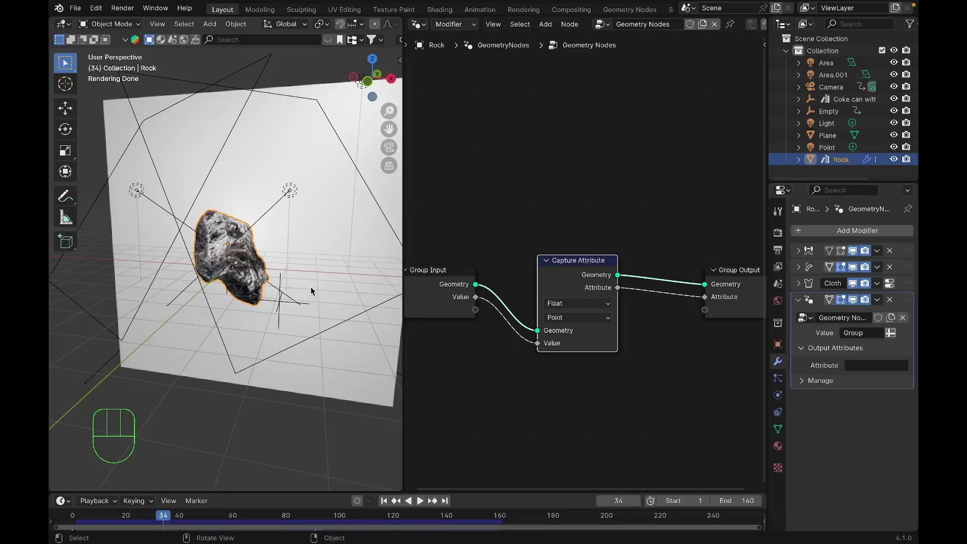
key("Tab")
left_click(855, 366)
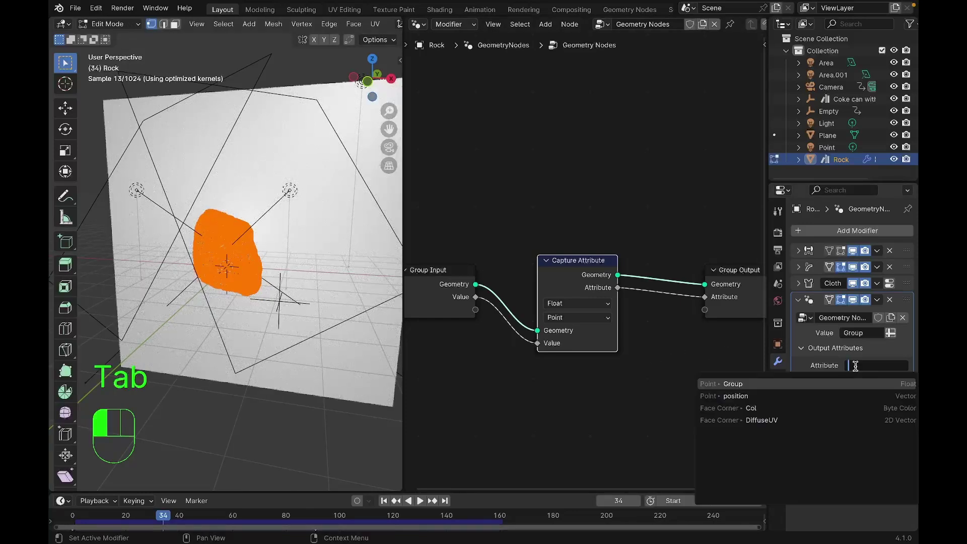
type("weight")
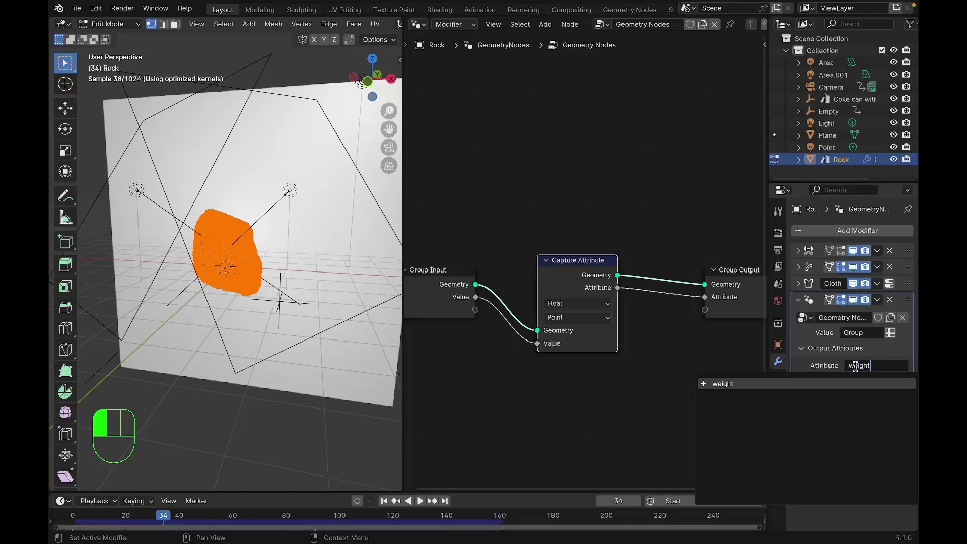
left_click(855, 366)
key("Tab")
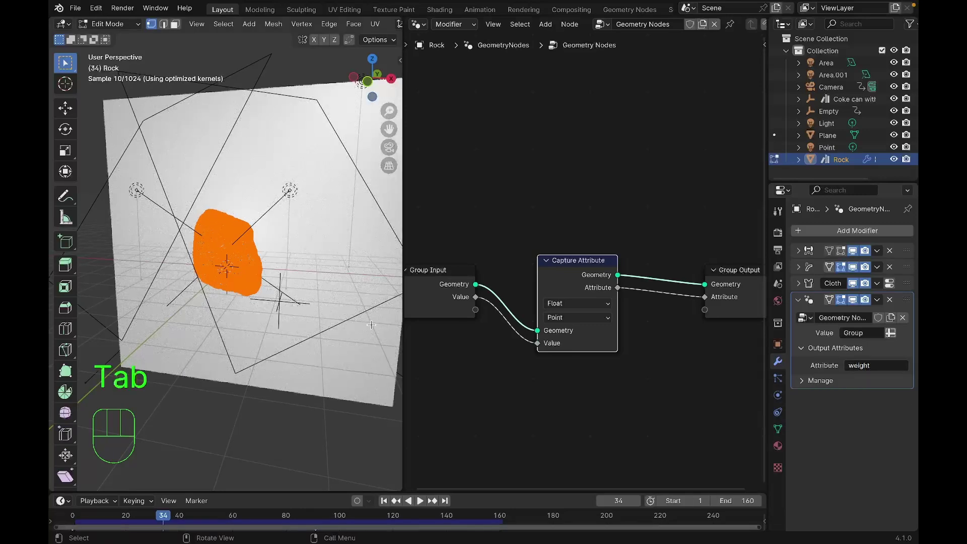
key("Tab")
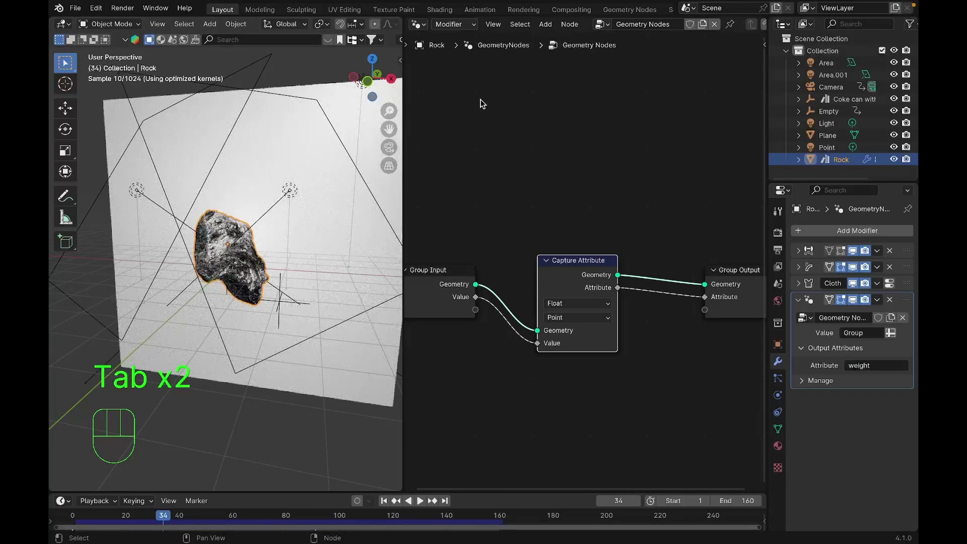
left_click(418, 24)
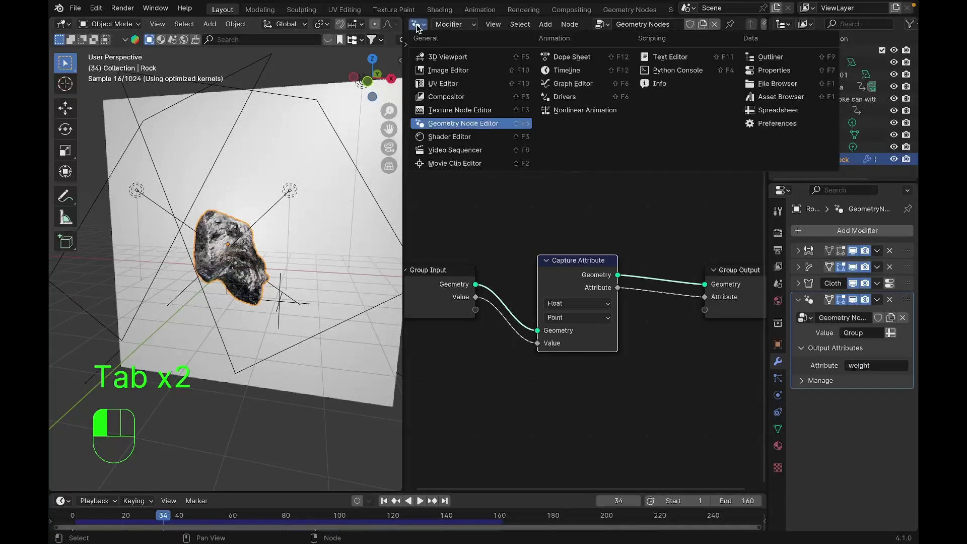
Step: Switch the node area to the rock's material nodes and step inside the NodeGroup
left_click(448, 136)
scroll(504, 212, "up", 4)
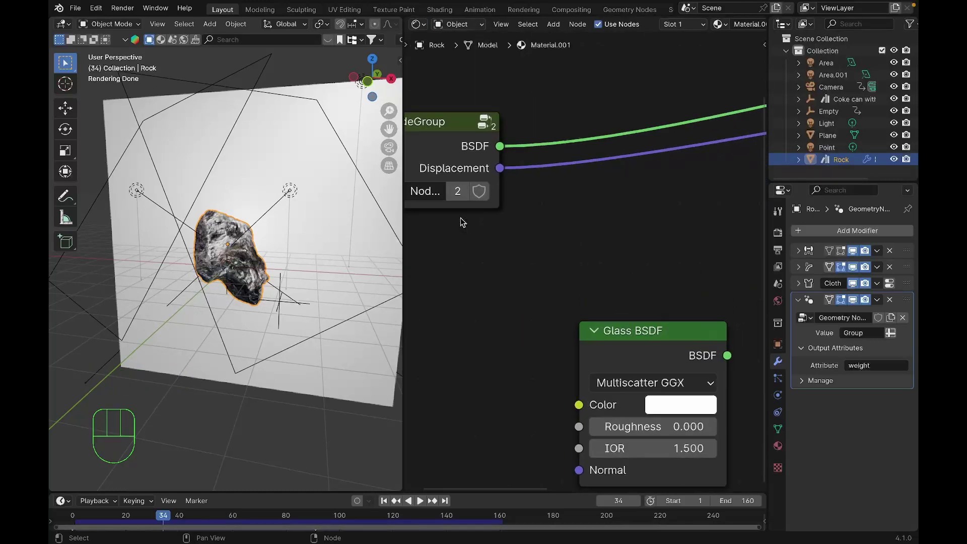
scroll(460, 217, "down", 7)
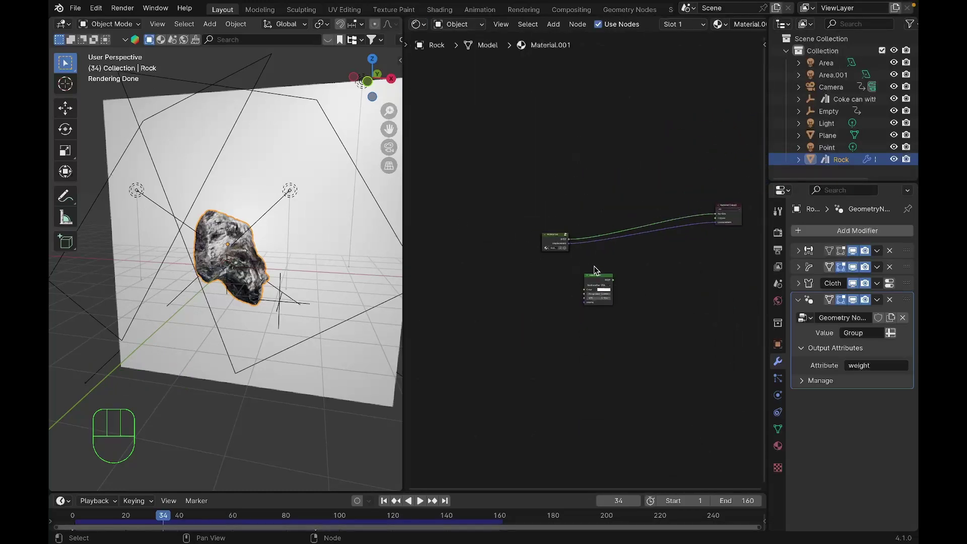
scroll(593, 272, "up", 3)
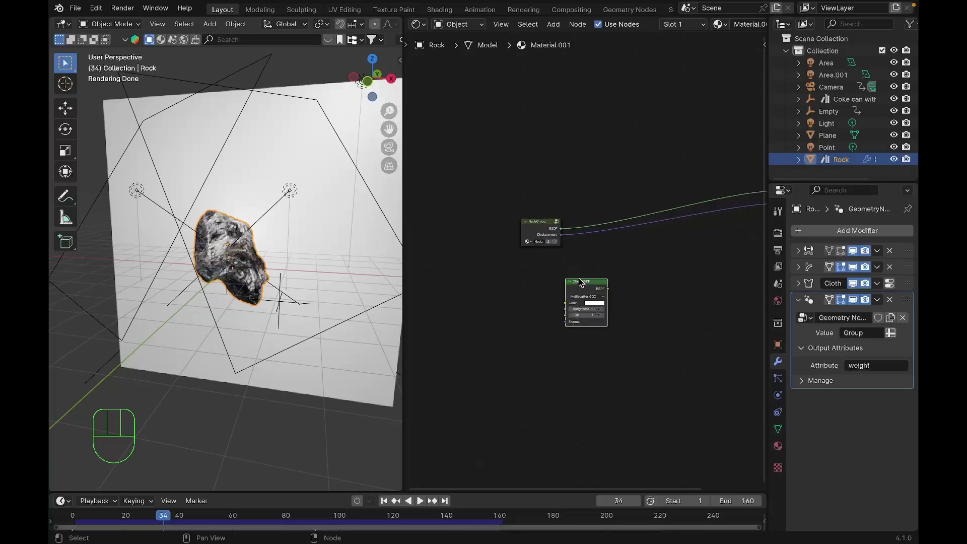
scroll(580, 282, "up", 1)
key("shift+a")
left_click(579, 278)
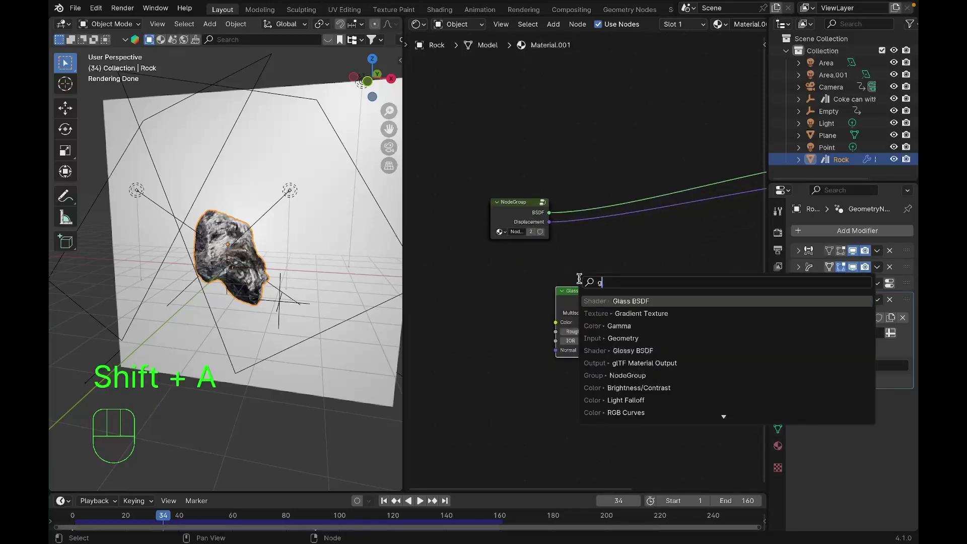
key("Escape")
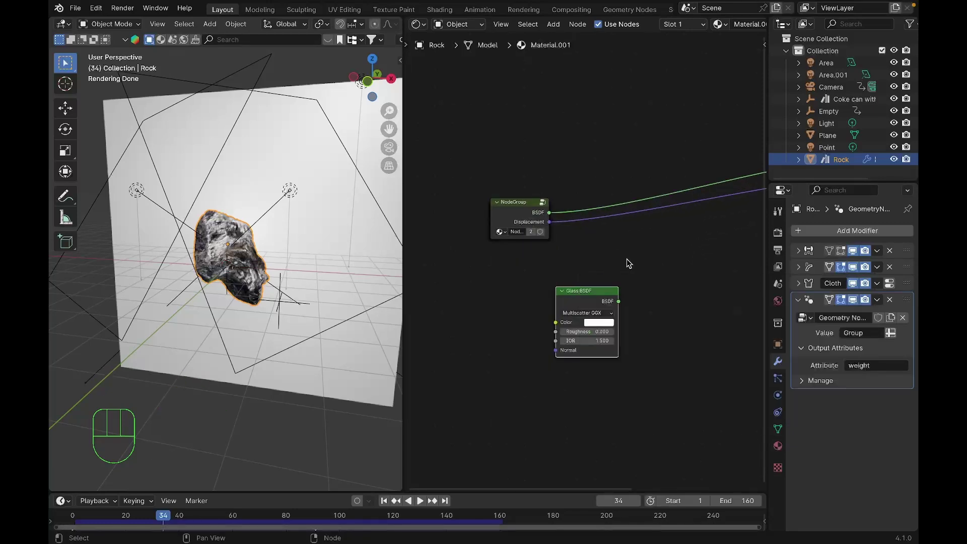
left_click(498, 203)
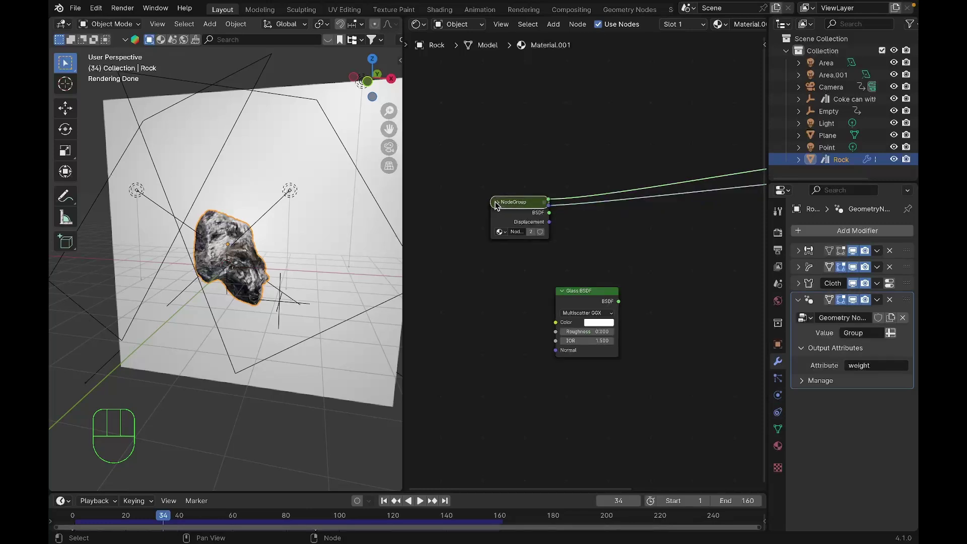
left_click(496, 203)
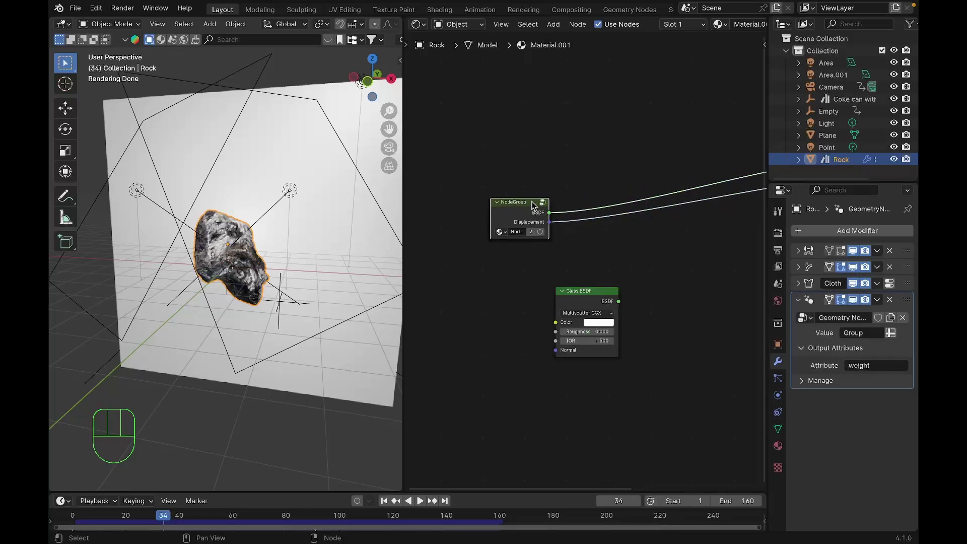
key("Tab")
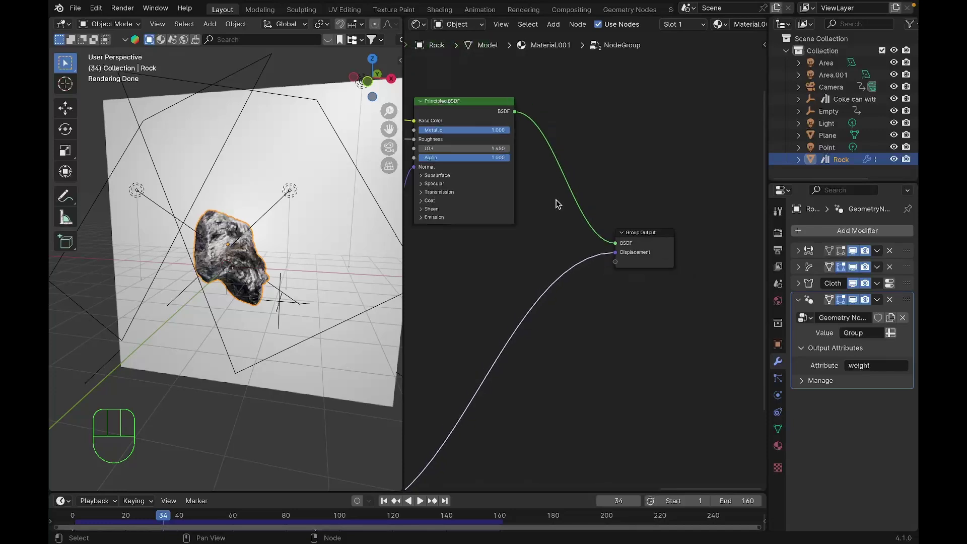
Step: Frame and pan over the group's texture nodes, then exit to Material.001's top level
key("Home")
left_click_drag(572, 184, 424, 375)
middle_click_drag(586, 375, 730, 367)
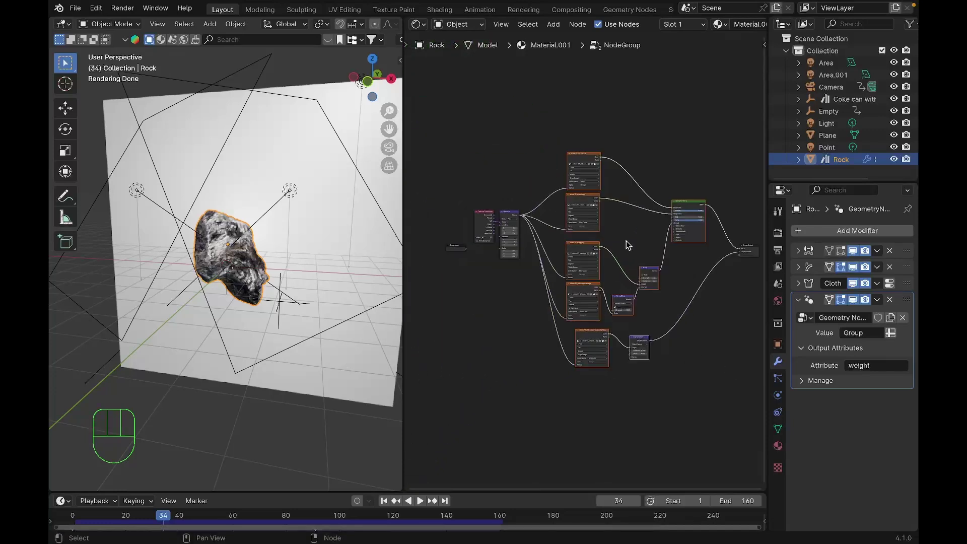
scroll(699, 25, "down", 5)
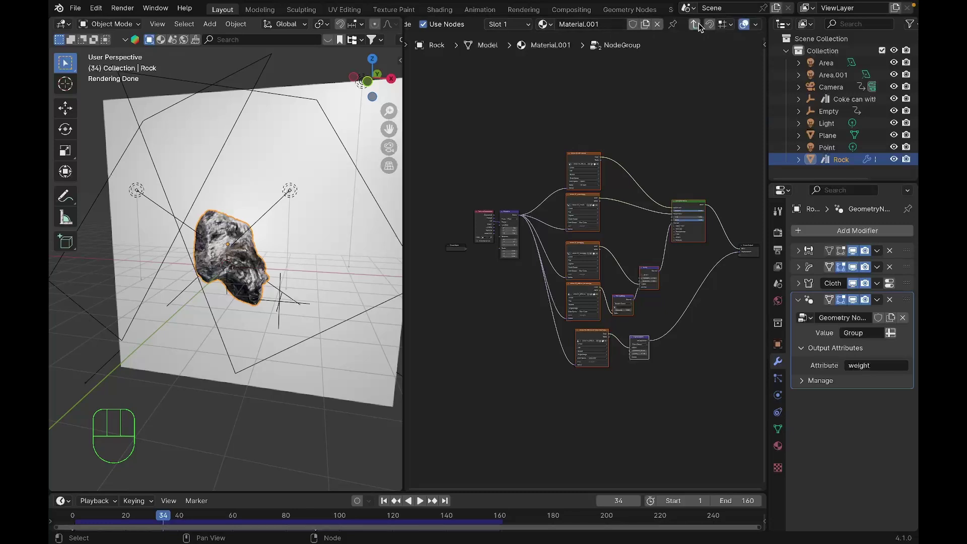
left_click(696, 25)
Step: Insert a Mix Shader before Material Output and plug Glass BSDF into its second shader
scroll(585, 262, "down", 2)
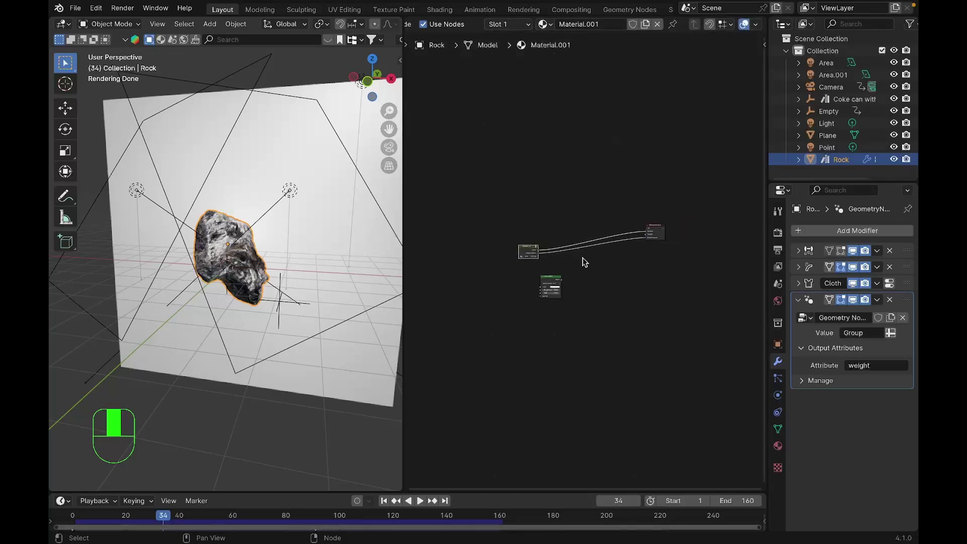
scroll(585, 261, "up", 5)
key("shift+a")
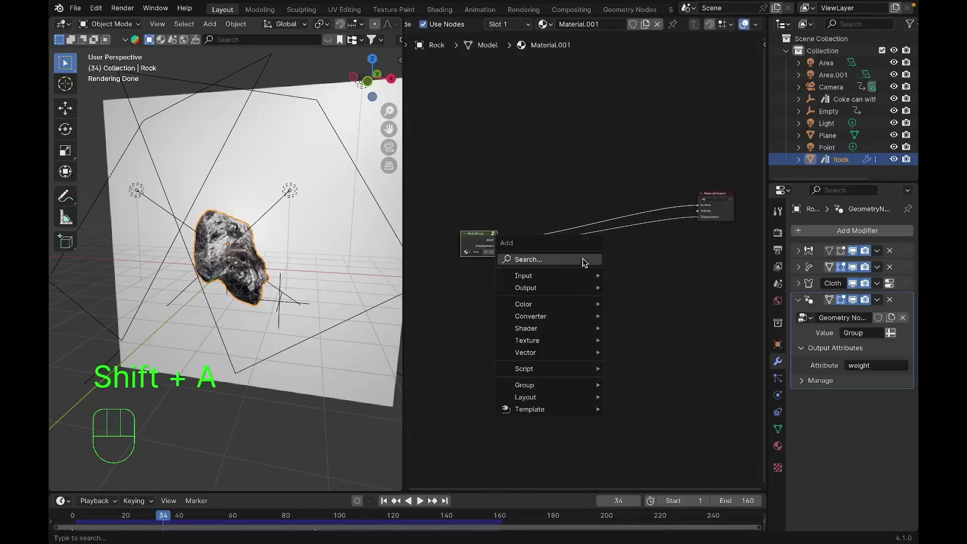
type("mix")
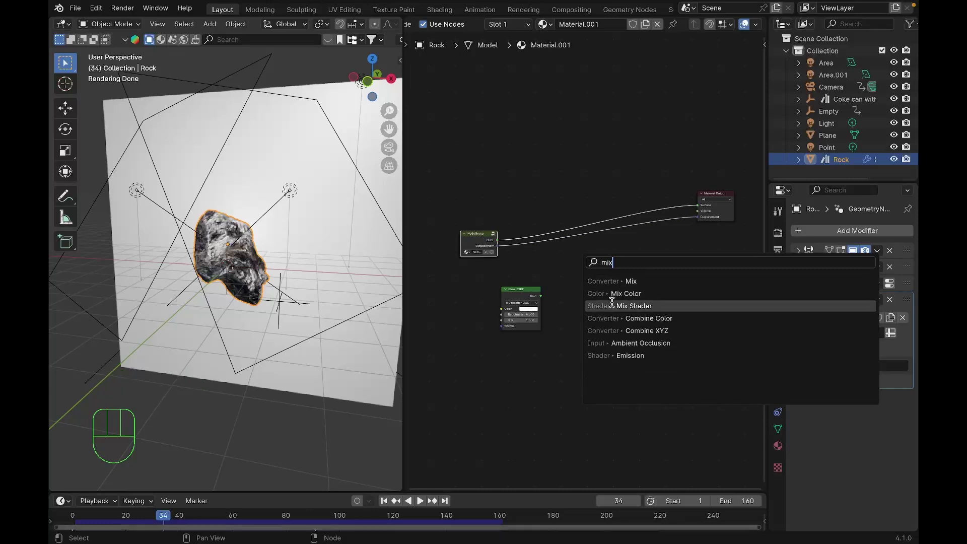
left_click(609, 306)
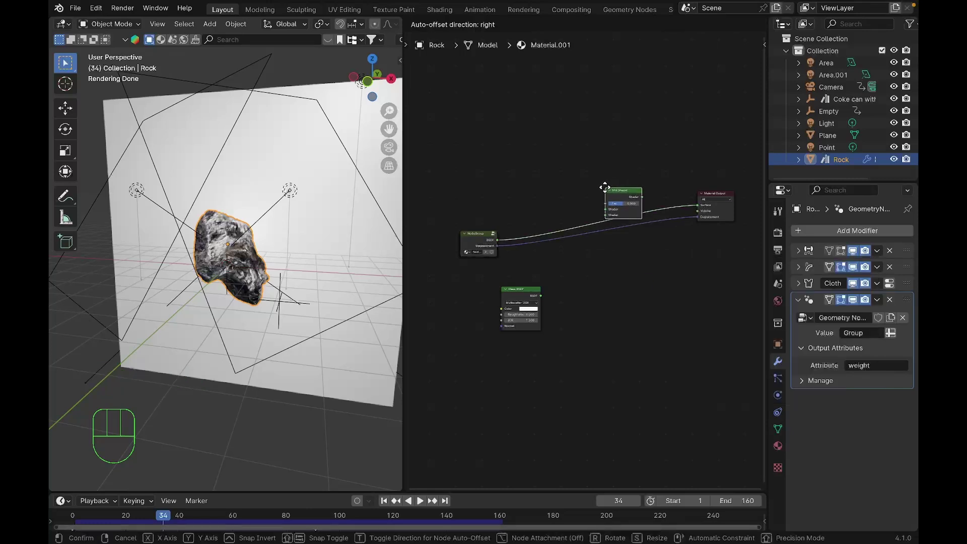
left_click(605, 191)
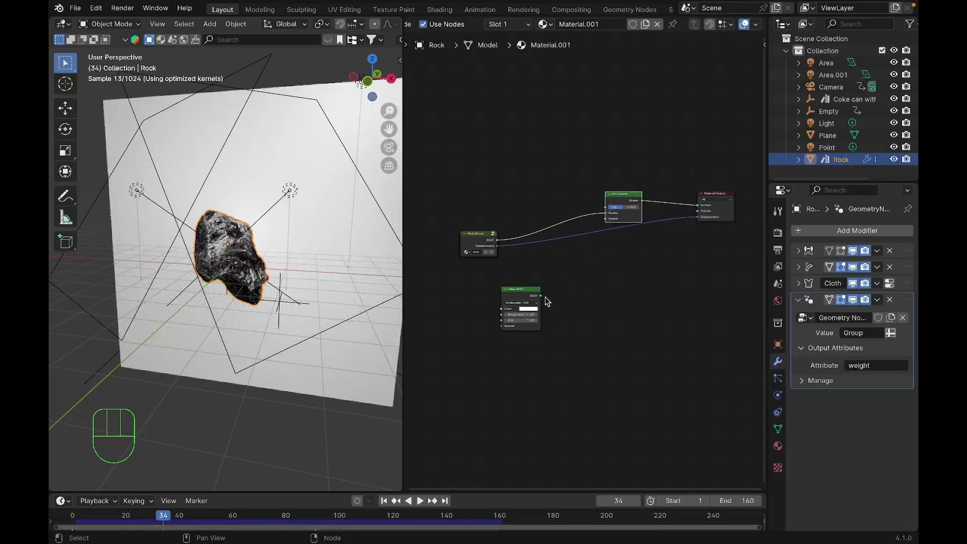
left_click_drag(541, 295, 604, 219)
middle_click_drag(537, 259, 556, 263)
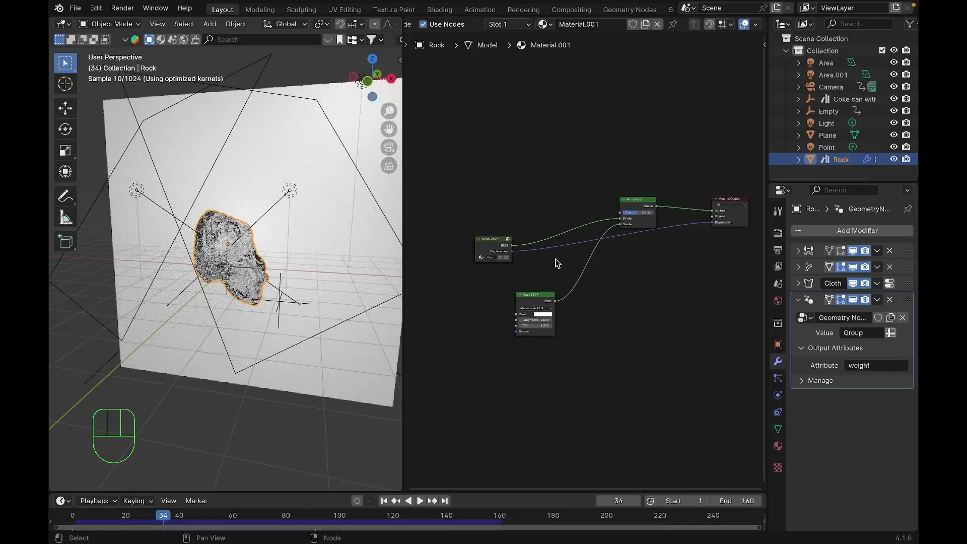
Step: Add a Color Ramp and connect its Color to the Mix Shader factor
key("shift+a")
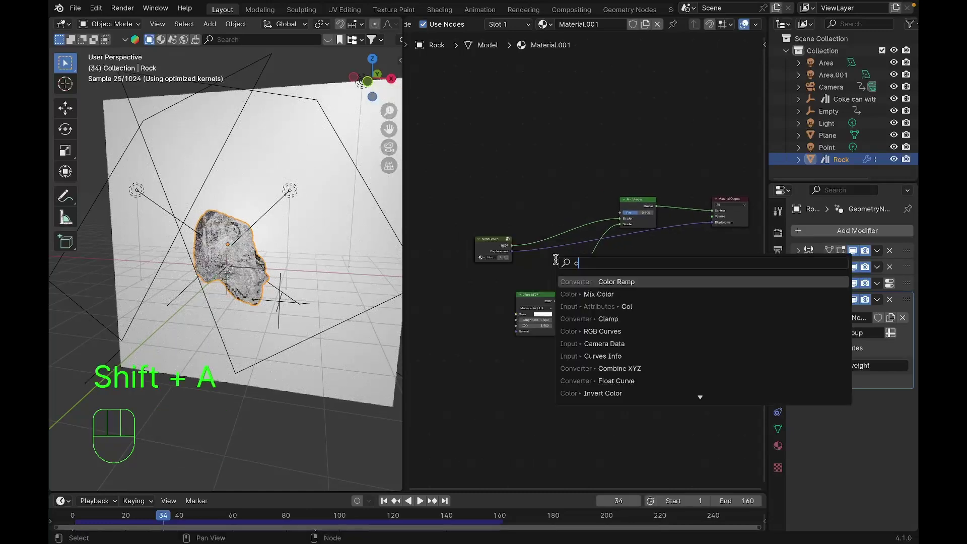
type("olor")
key("Down")
key("Return")
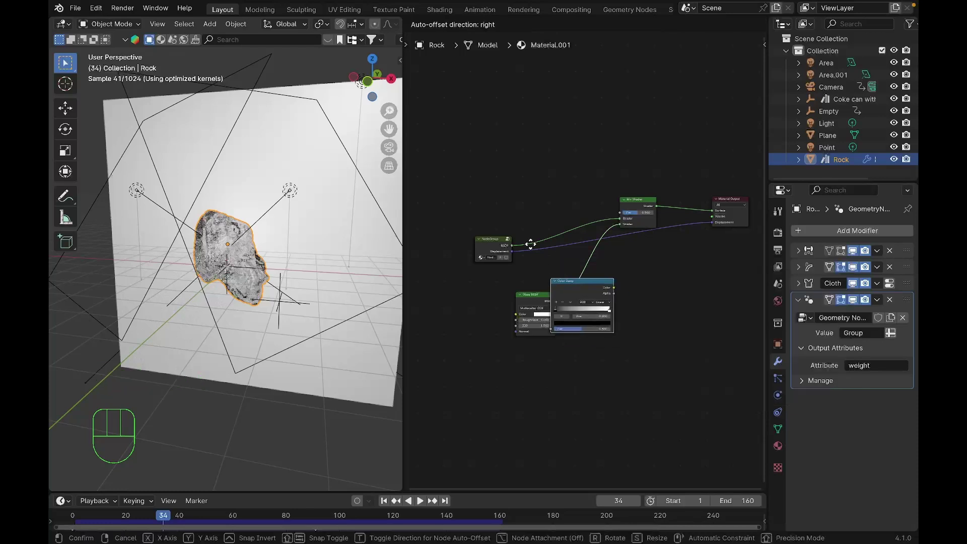
left_click(487, 154)
left_click_drag(543, 153, 622, 210)
middle_click_drag(583, 216, 709, 210)
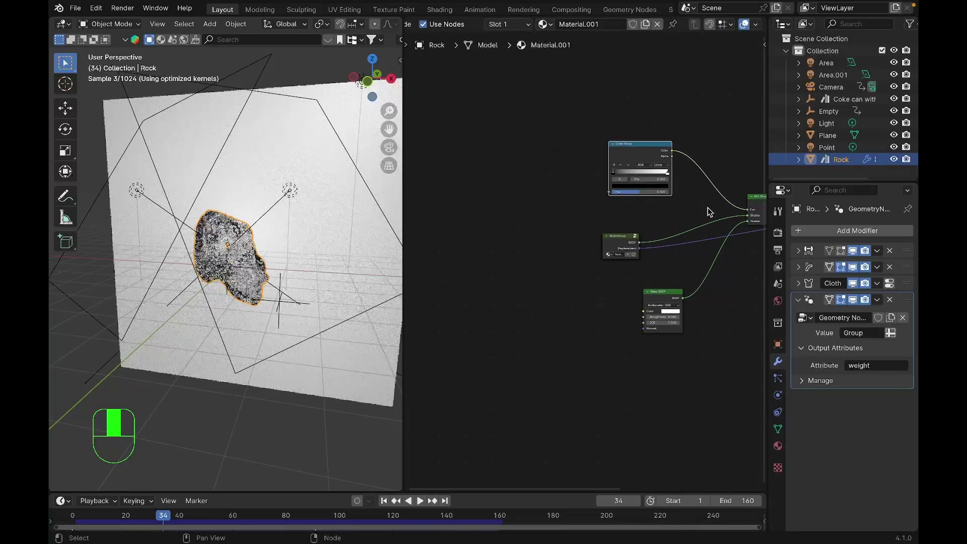
Step: Add an Attribute node reading 'weight' and link its Color to the Color Ramp factor
key("shift+a")
type("att")
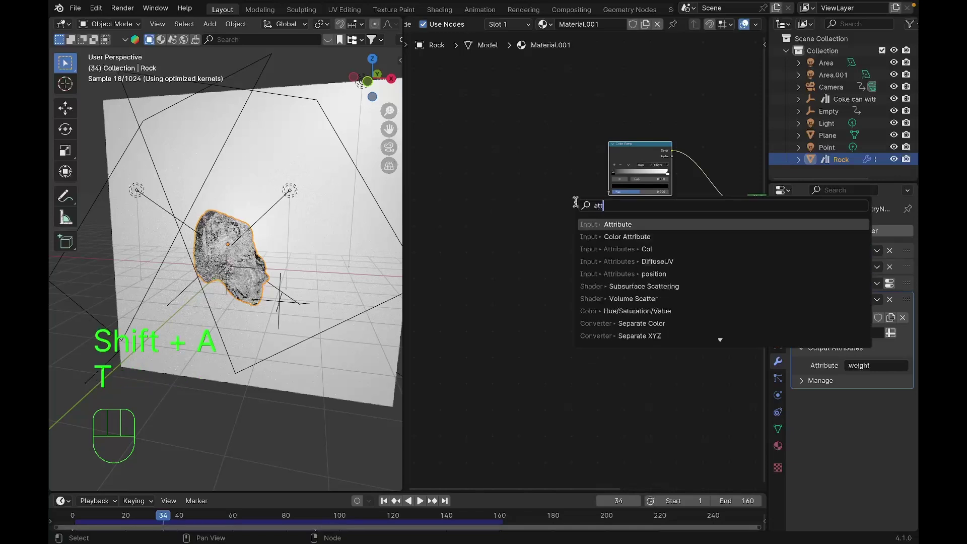
left_click(612, 222)
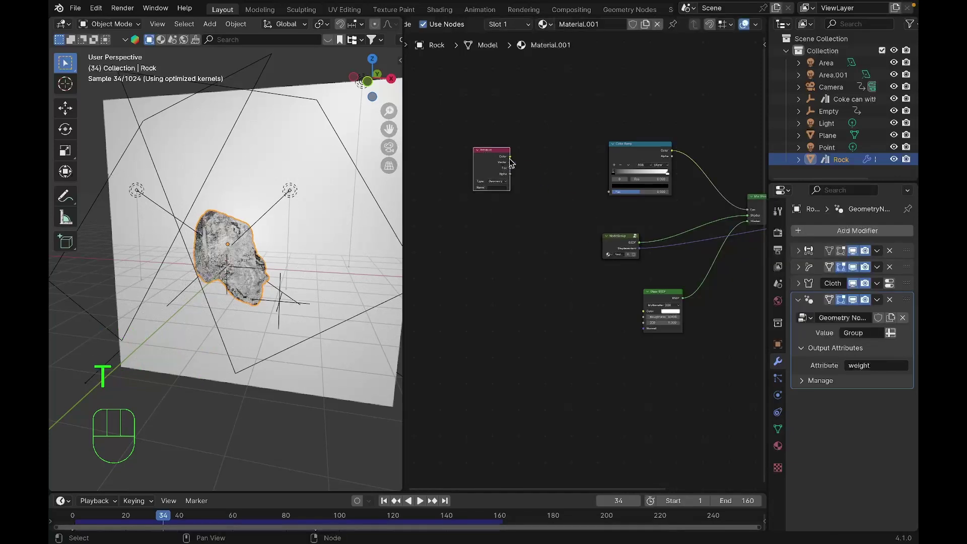
left_click_drag(511, 159, 612, 193)
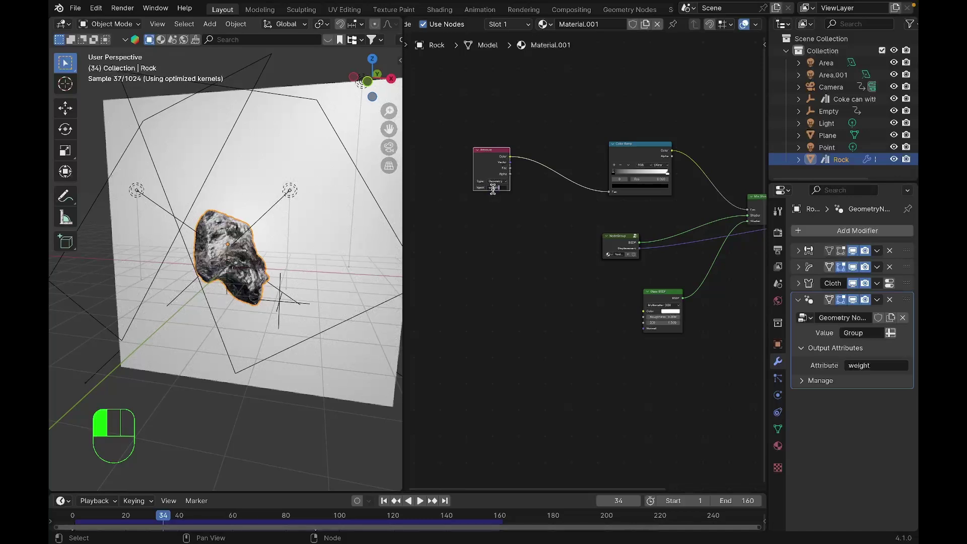
key("Return")
Step: Flip the Color Ramp gradient to invert the rock's shading
middle_click_drag(304, 267, 257, 250)
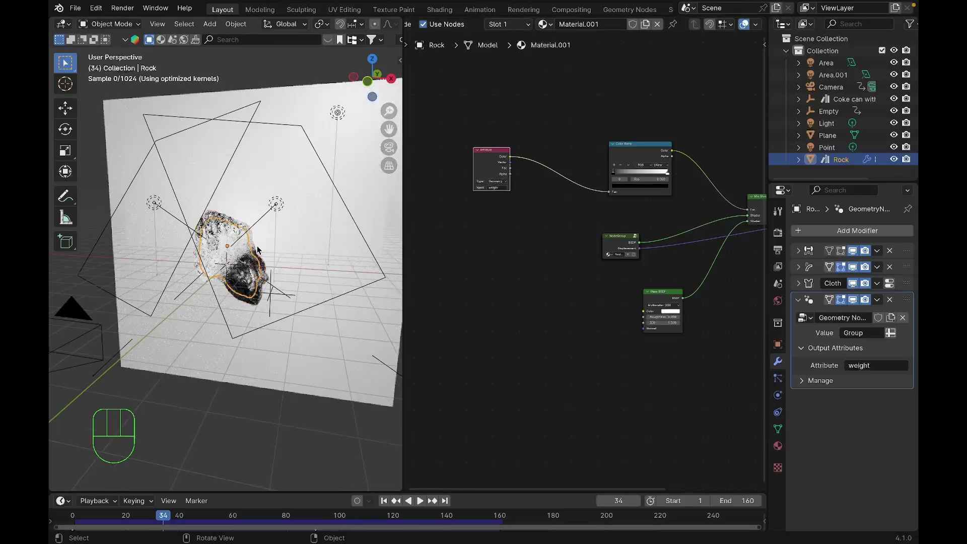
scroll(257, 249, "up", 4)
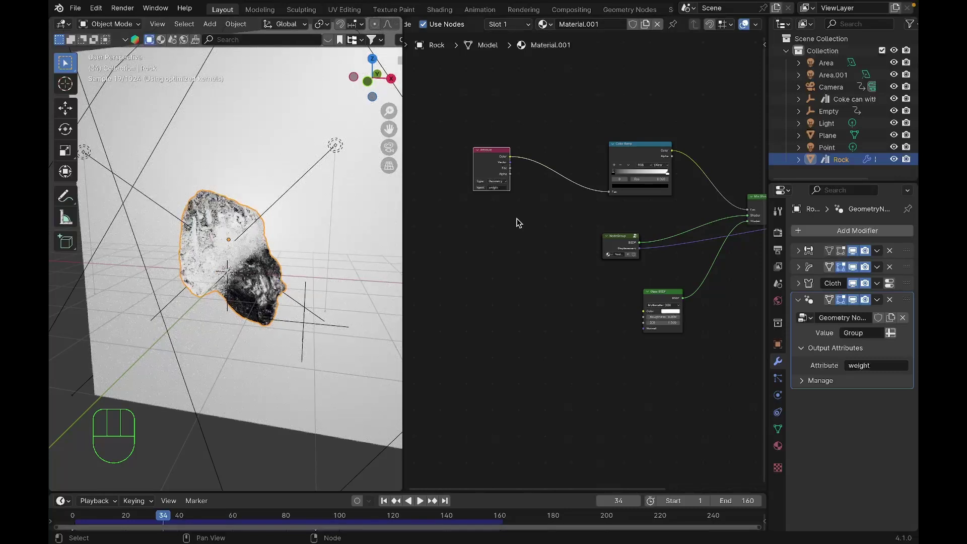
middle_click_drag(541, 203, 506, 235, "ctrl")
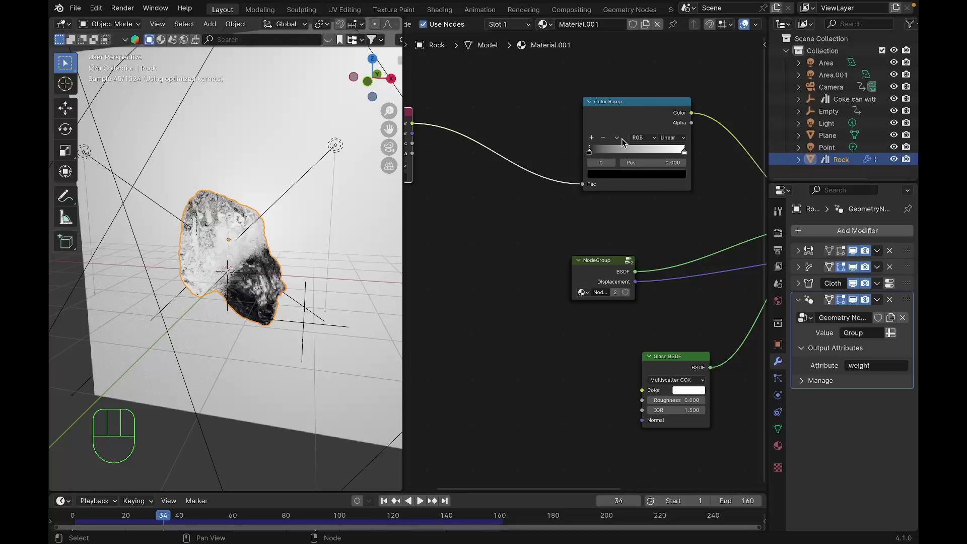
left_click(617, 138)
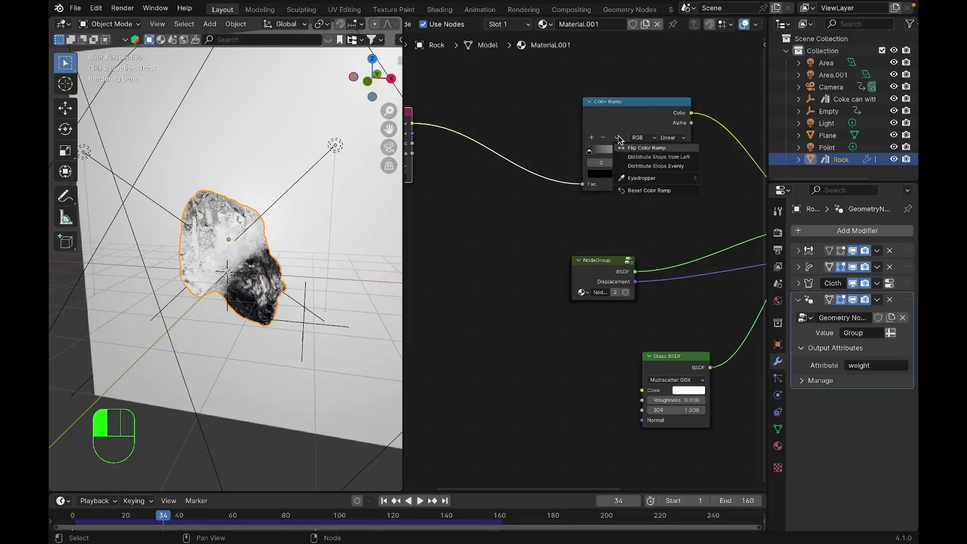
left_click(625, 148)
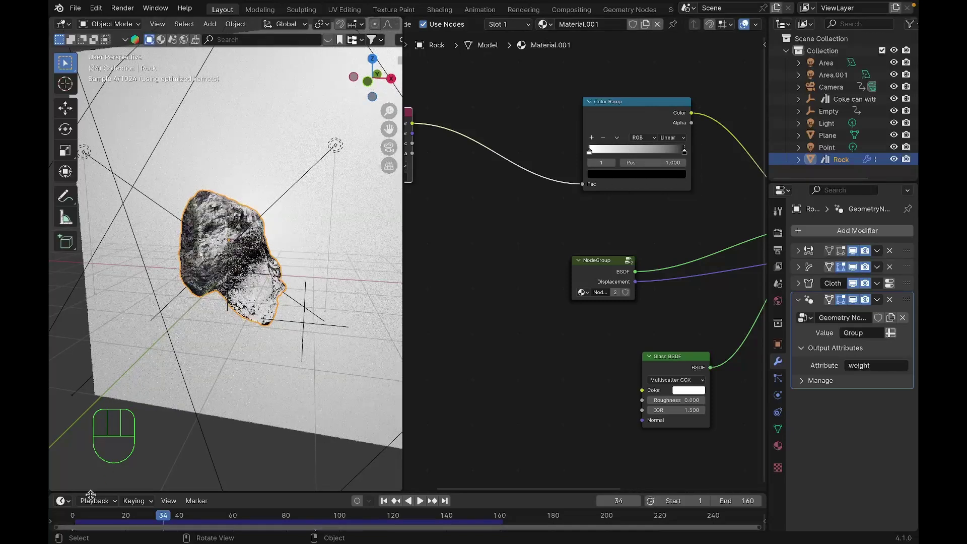
Step: Play the dissolve from frame 0 to 158 as the Rock's glass fades, then save the file
left_click(73, 514)
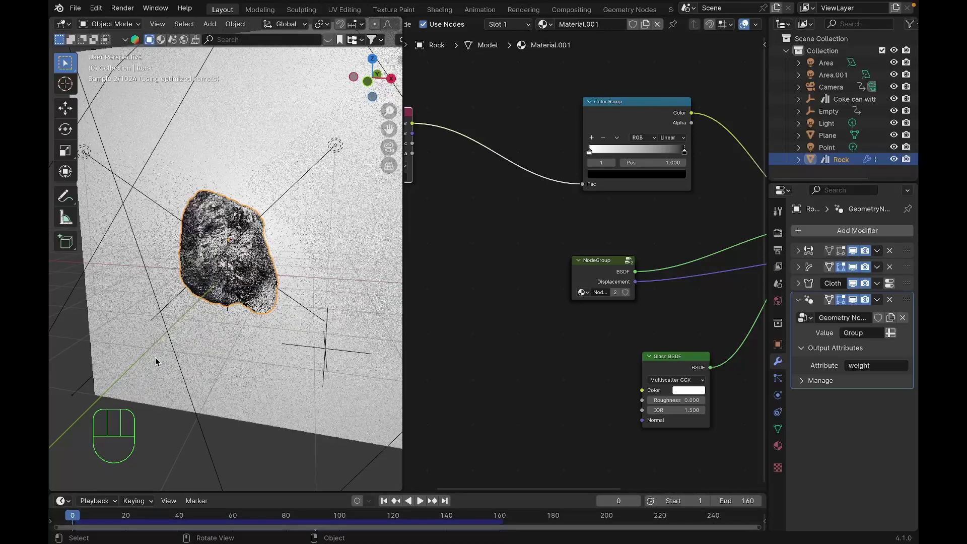
key("space")
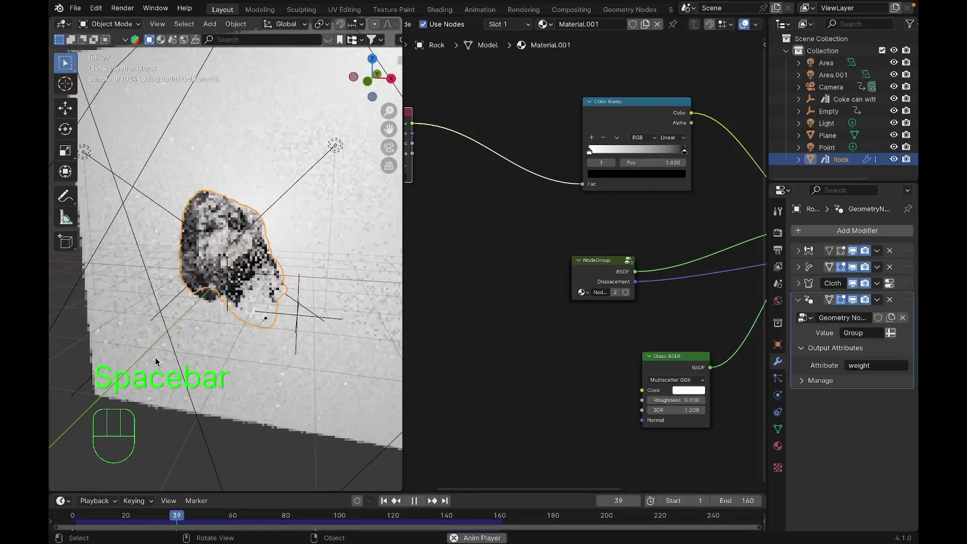
key("space")
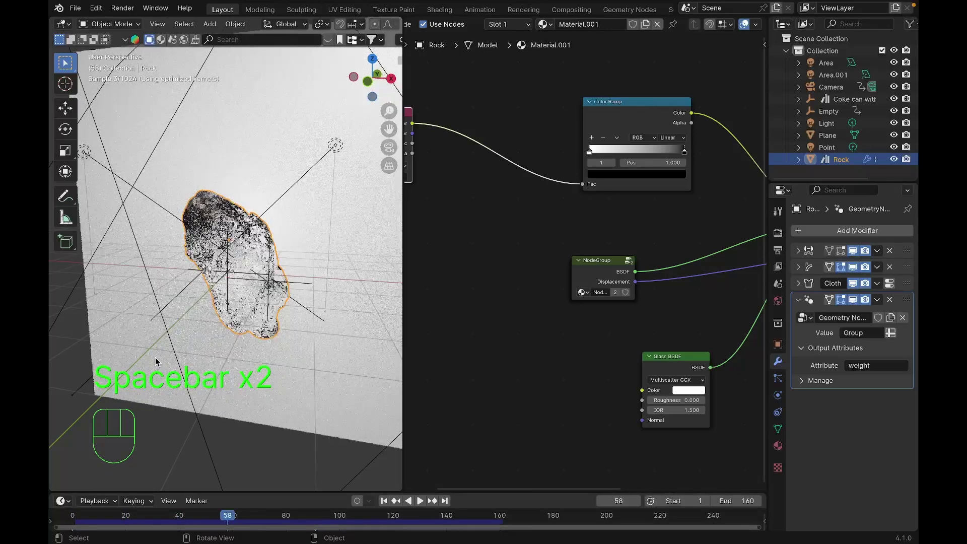
key("space")
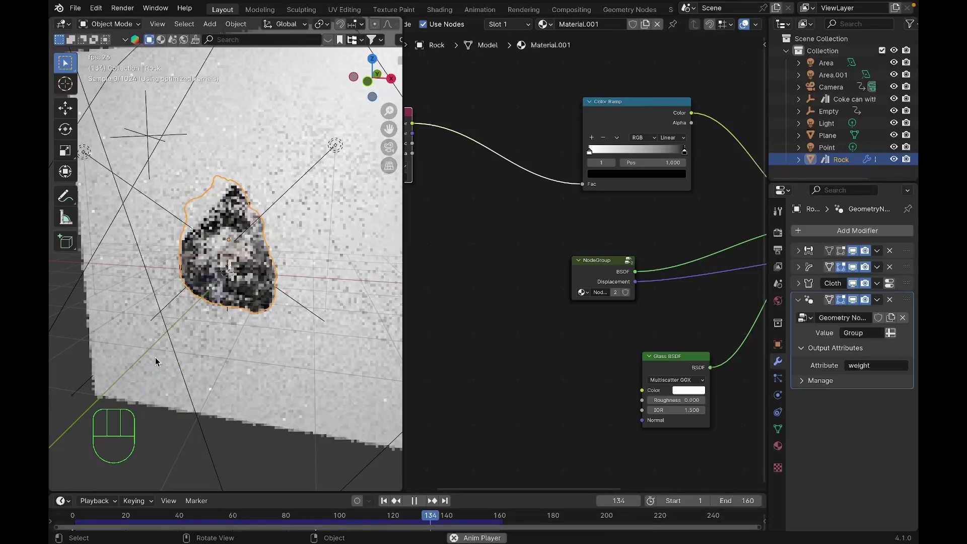
key("space")
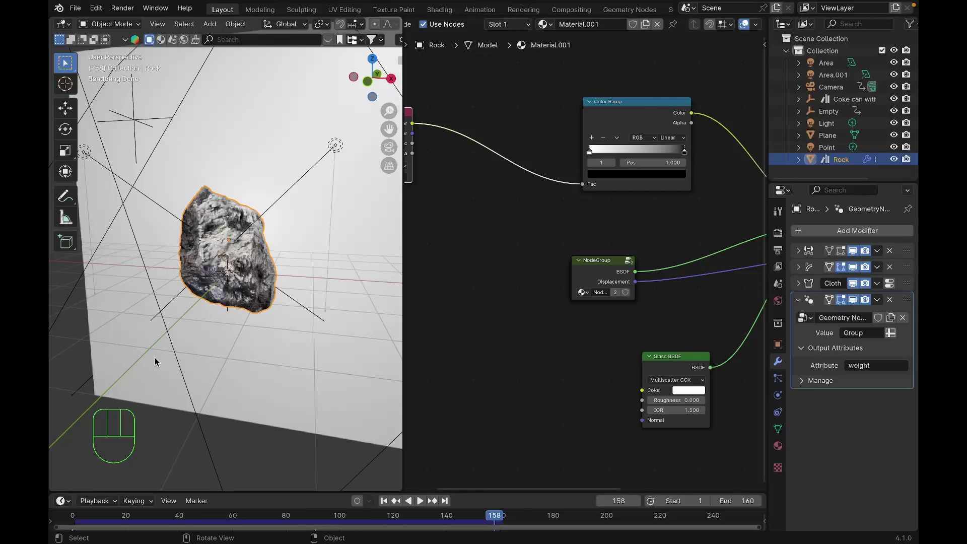
key("super+s")
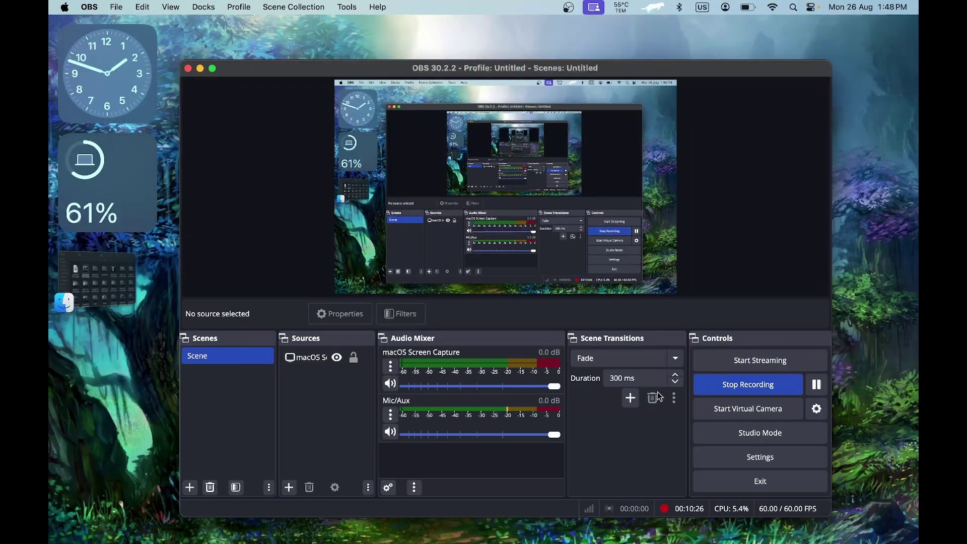